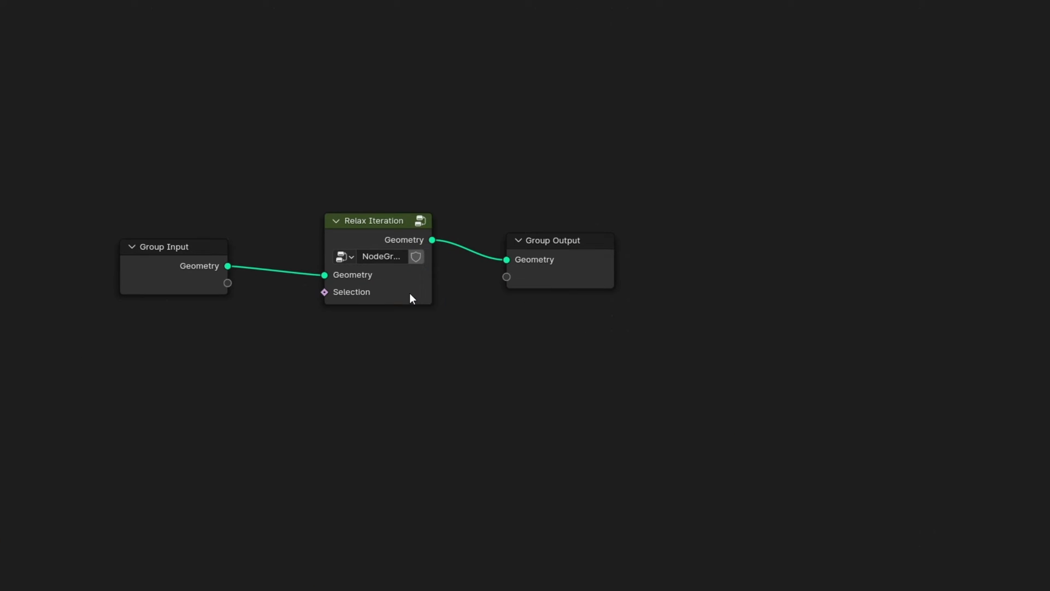
Step: Duplicate the Relax Iteration node three times, inserting each copy into the chain before Group Output
left_click(409, 283)
key("shift+d")
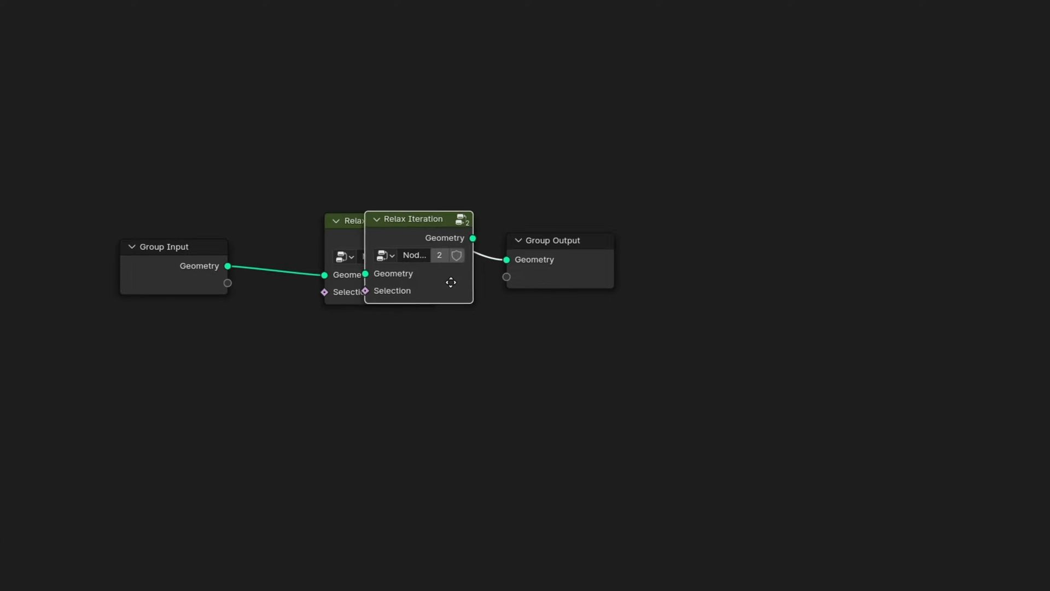
left_click(468, 283)
key("shift+d")
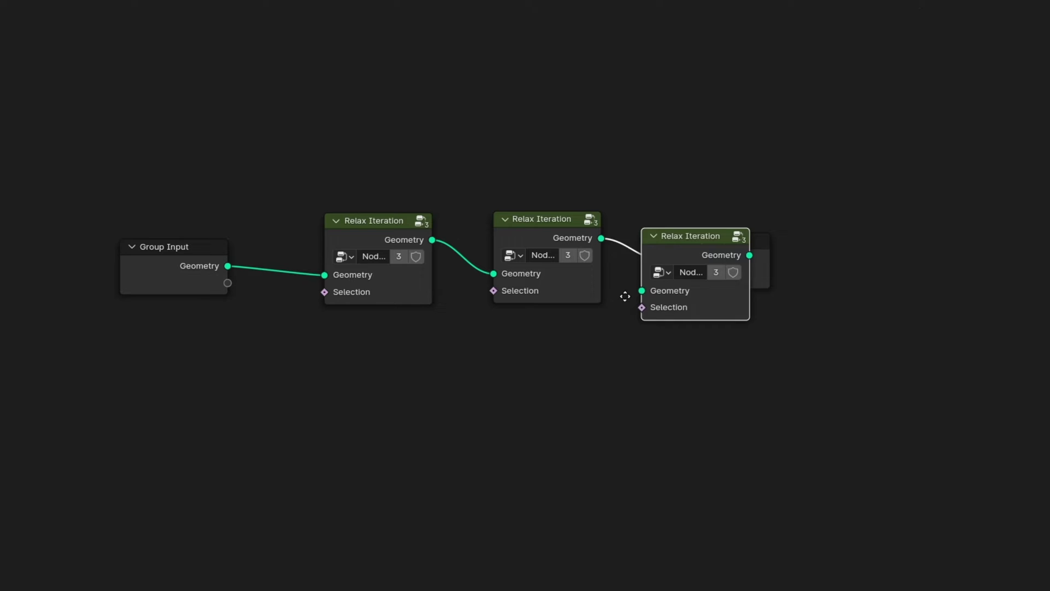
left_click(605, 285)
key("shift+d")
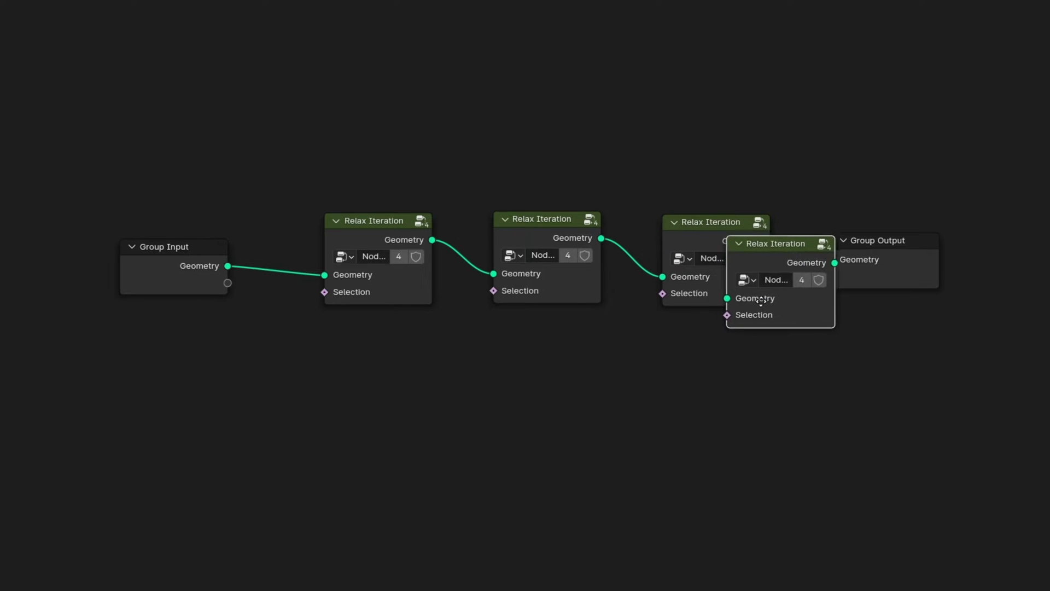
left_click(780, 284)
scroll(779, 284, "down", 3)
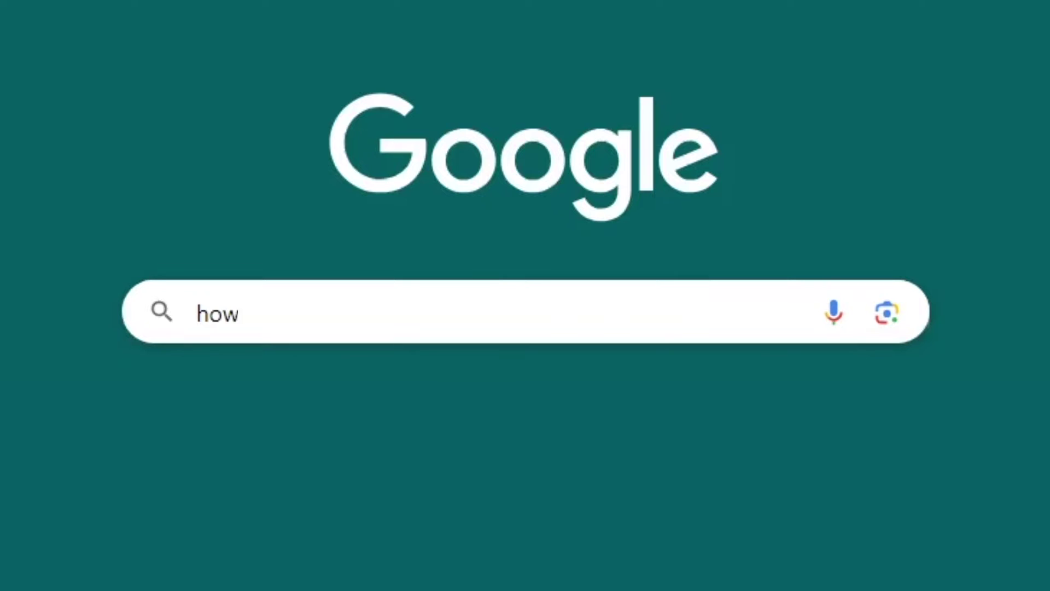
Step: Search Google for 'how to for loop blender help'
type("to for loop")
type(" blender help")
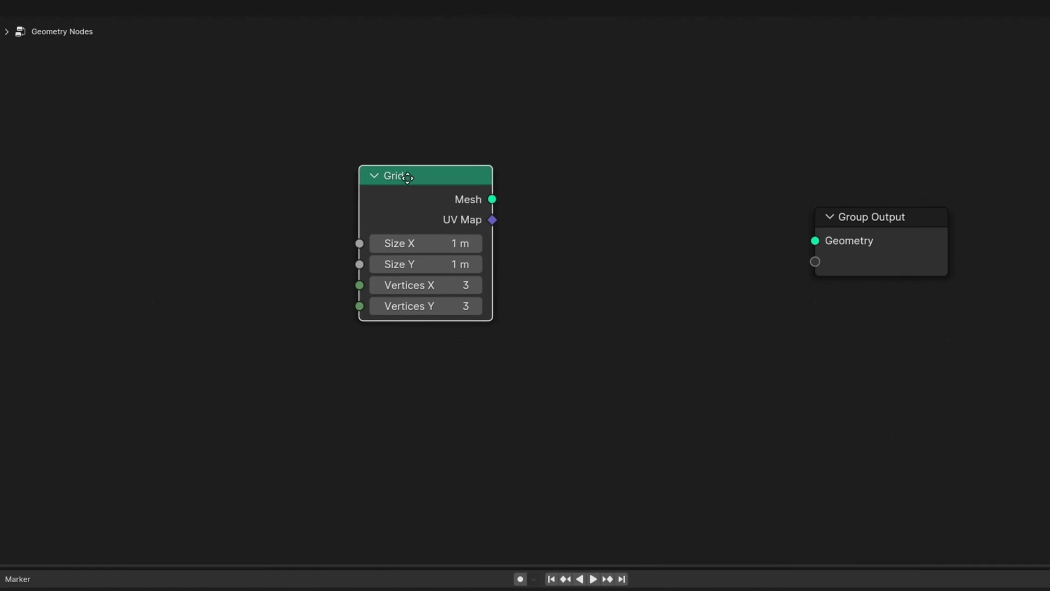
Step: Add an Integer node and drive all of the grid's size and vertex inputs from it
key("shift+a")
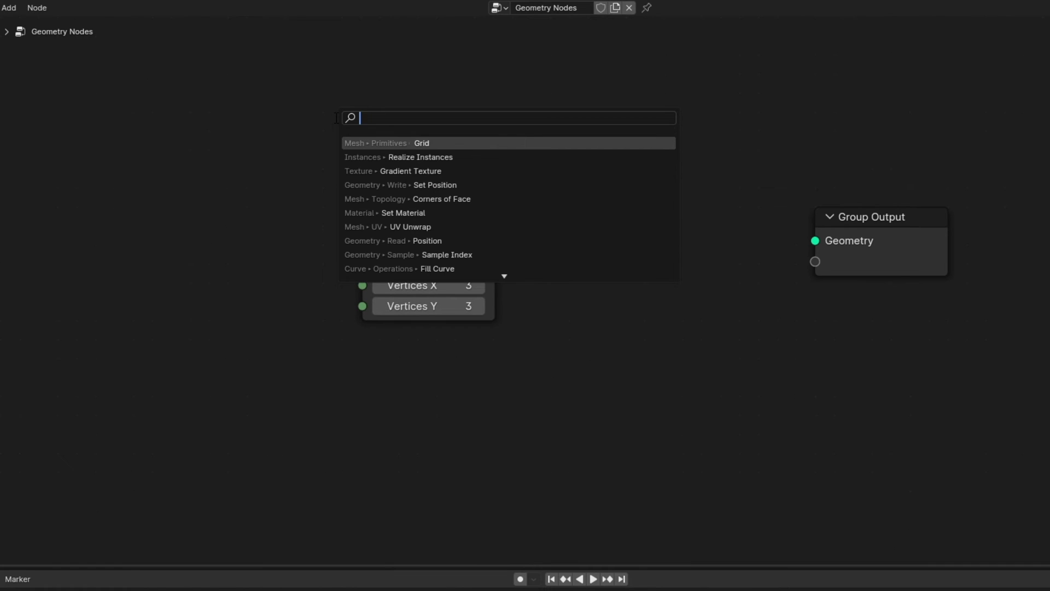
double_click(164, 247)
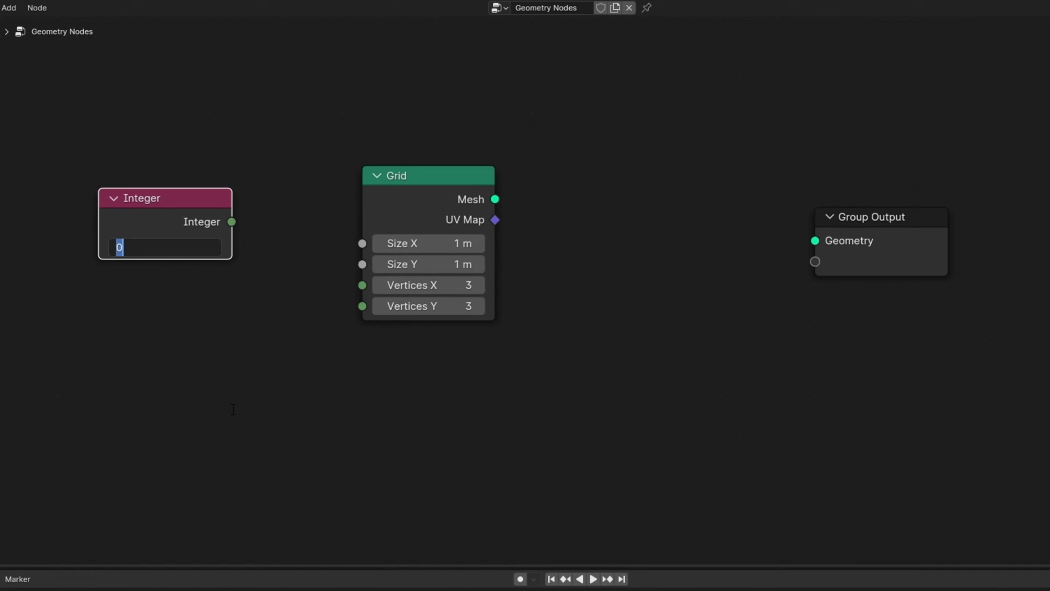
type("50")
key("Return")
left_click_drag(232, 222, 362, 243)
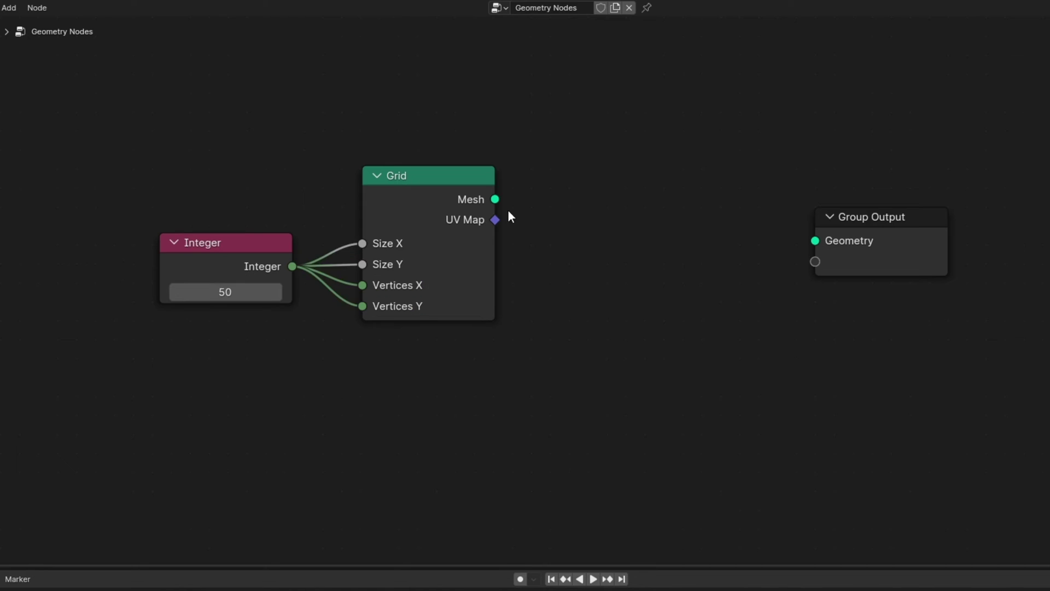
left_click_drag(495, 199, 816, 241)
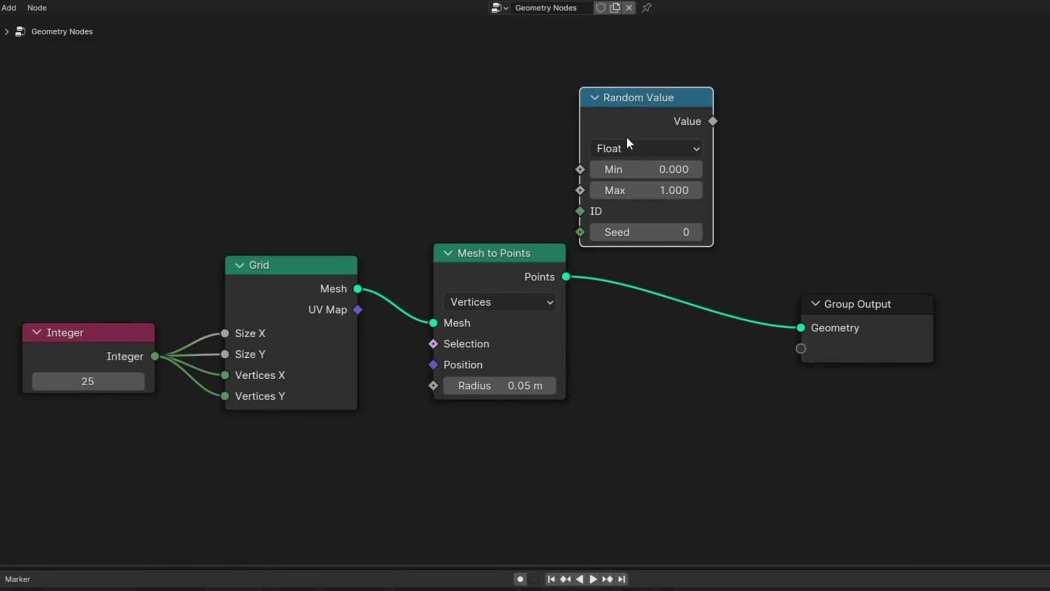
Step: Set the Random Value node to Integer with a maximum of 1
left_click(645, 148)
left_click(634, 164)
double_click(646, 190)
type("1")
key("Return")
Step: Add a Store Named Attribute node named 'initAlive' and link the random value into it
key("shift+a")
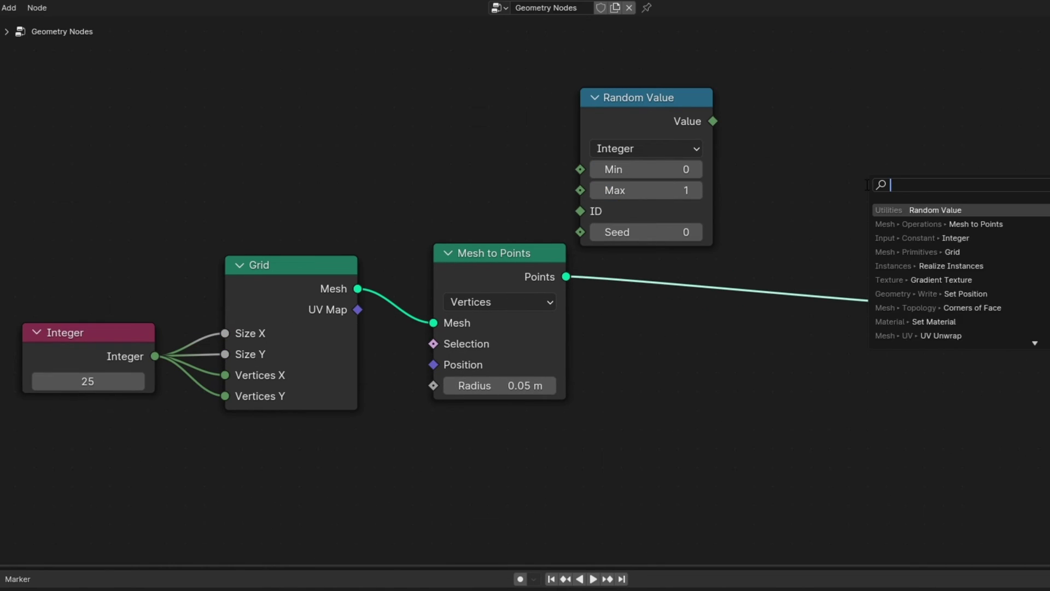
type("store")
key("Return")
left_click(896, 291)
type("Init")
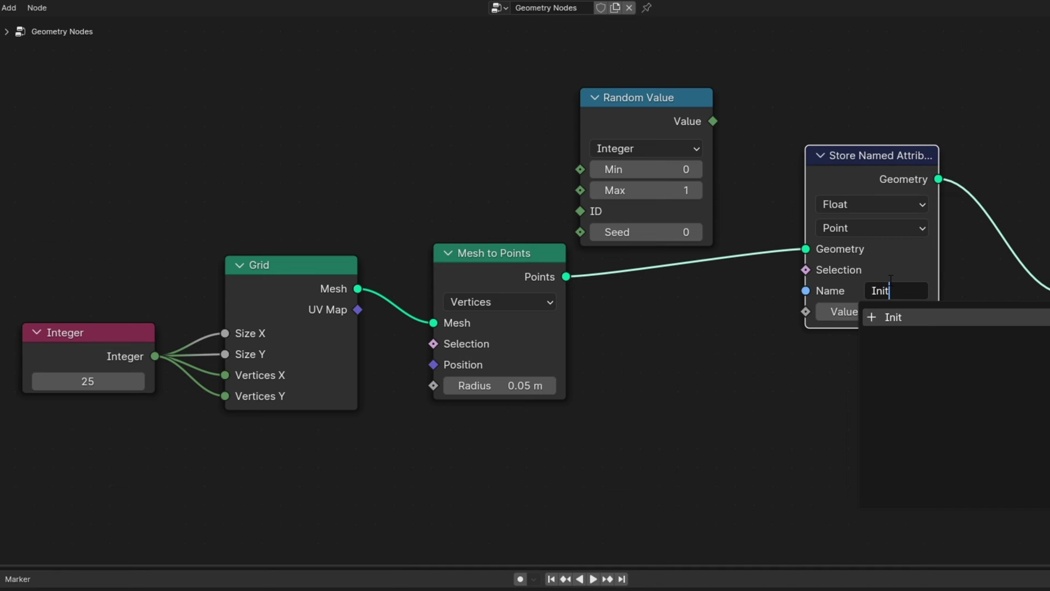
key("BackSpace")
key("BackSpace")
key("BackSpace")
key("BackSpace")
type("initAlive")
key("Return")
left_click_drag(713, 121, 731, 335)
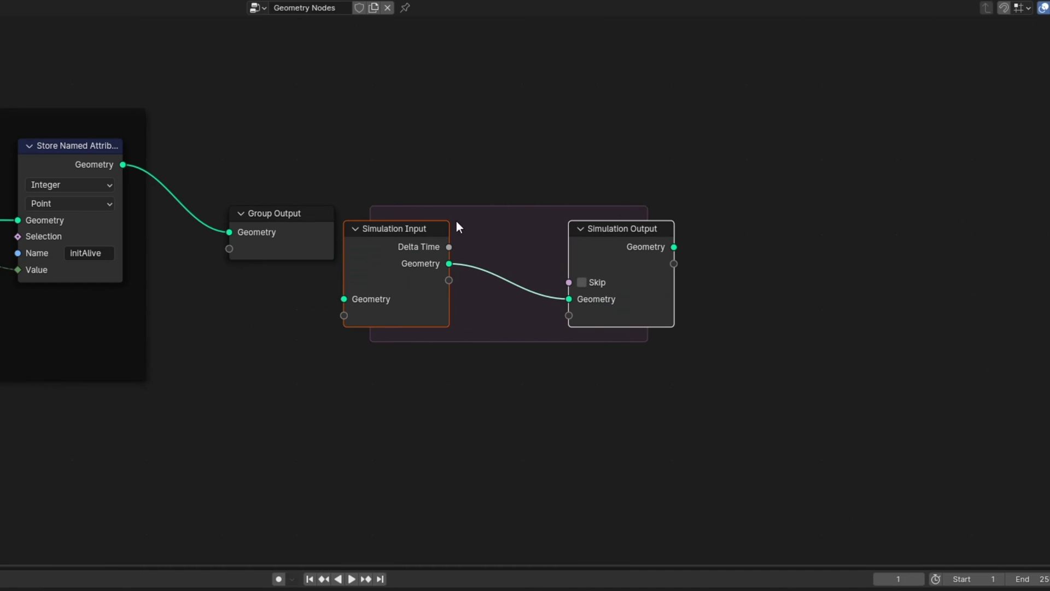
Step: Link the random value to the stored Value and route the geometry through the simulation zone to Group Output
left_click_drag(303, 220, 850, 168)
left_click_drag(123, 164, 343, 299)
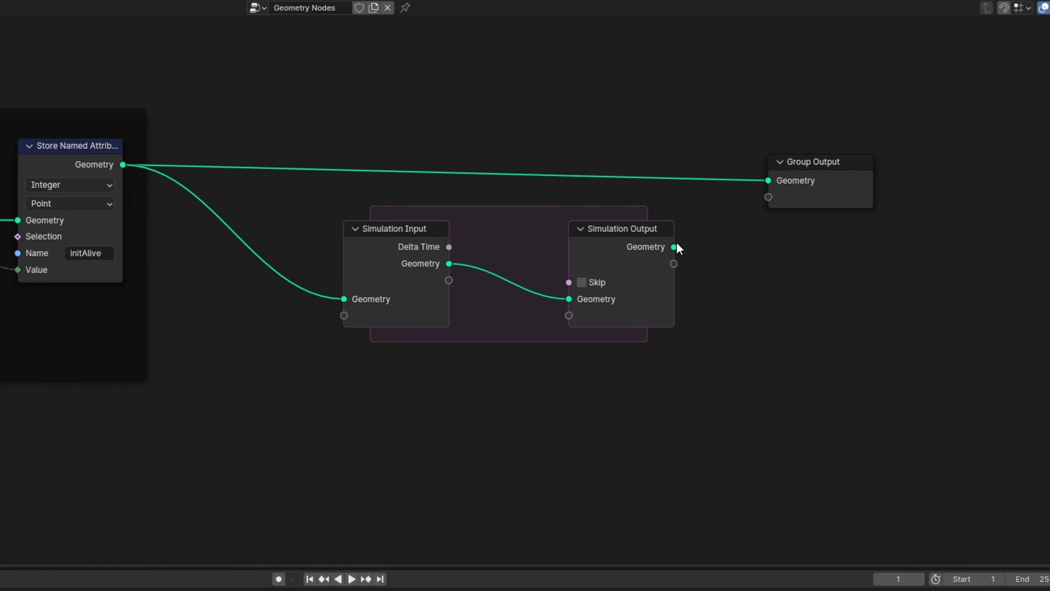
left_click_drag(674, 247, 768, 181)
left_click_drag(394, 228, 226, 179)
left_click_drag(803, 203, 966, 197)
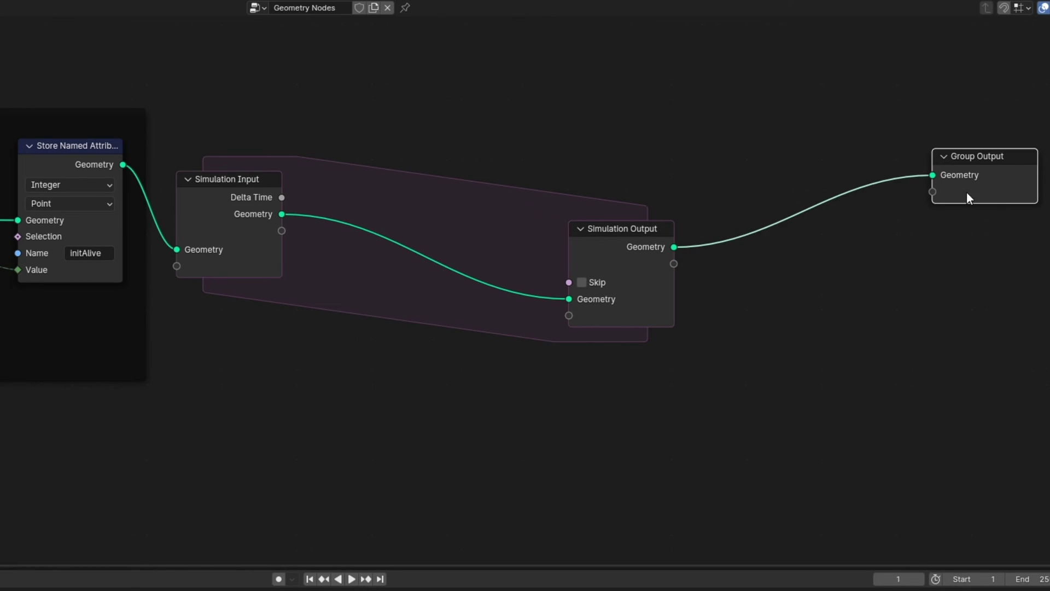
left_click_drag(624, 252, 823, 199)
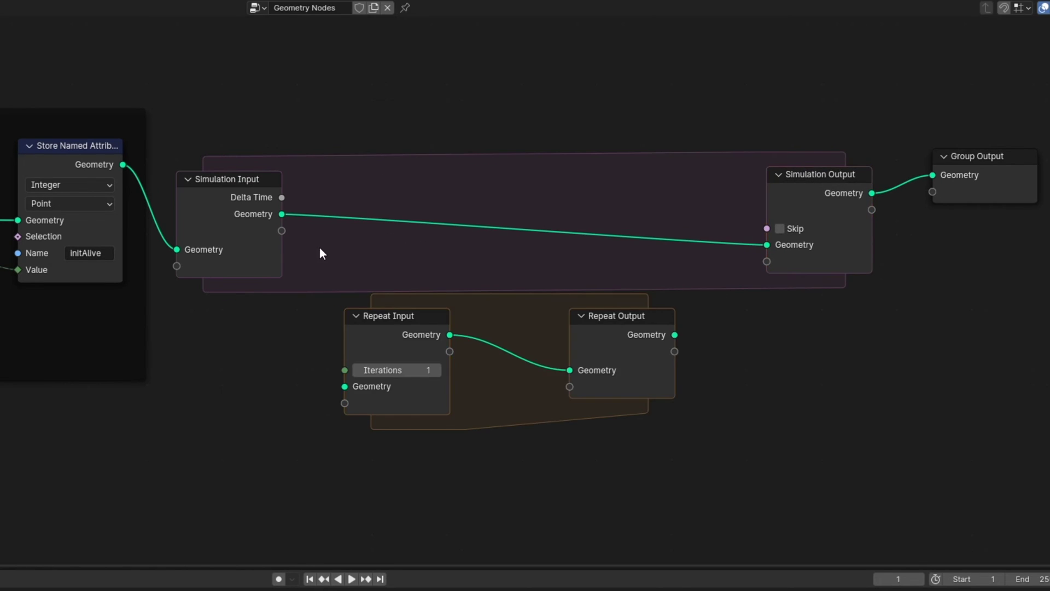
Step: Pass the simulation geometry through a repeat zone placed inside the simulation zone
left_click_drag(281, 214, 344, 386)
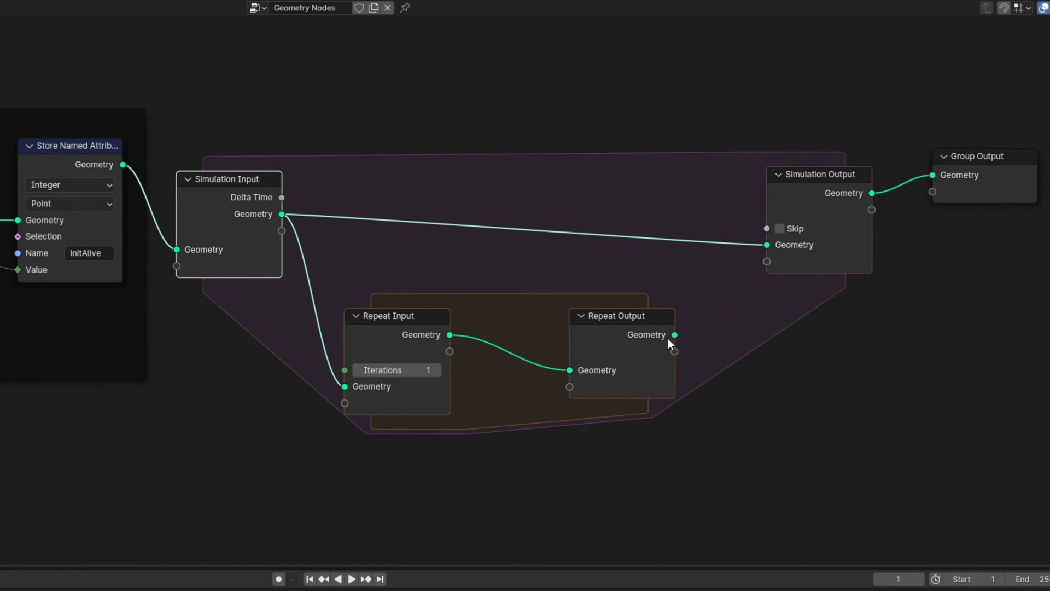
left_click_drag(674, 335, 768, 243)
left_click(628, 350)
left_click_drag(406, 323, 408, 202)
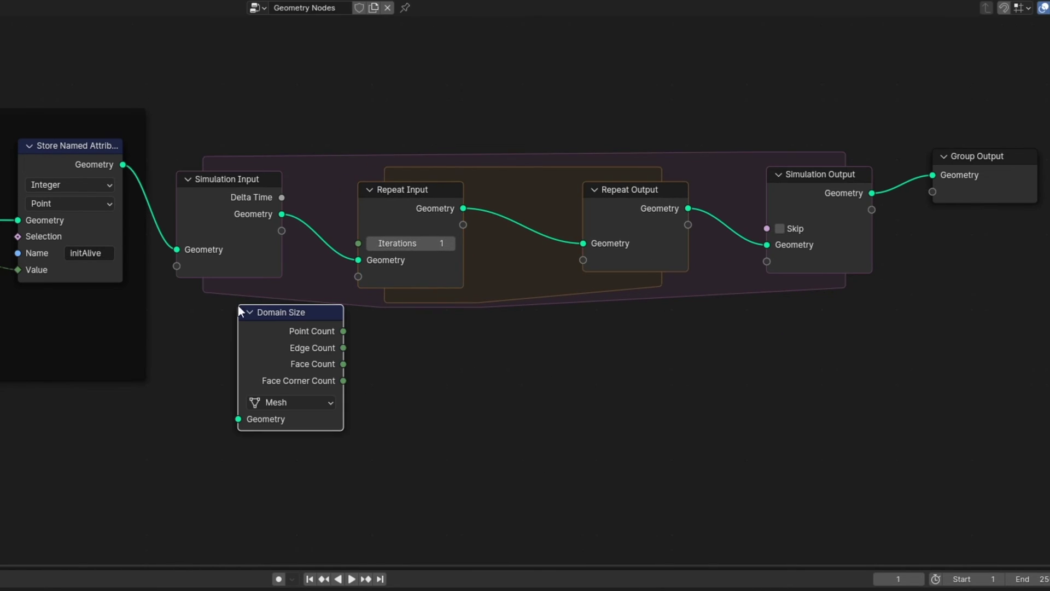
left_click(238, 305)
Step: Drive the repeat iterations with a Domain Size node's Point Cloud point count
left_click(306, 403)
left_click(311, 455)
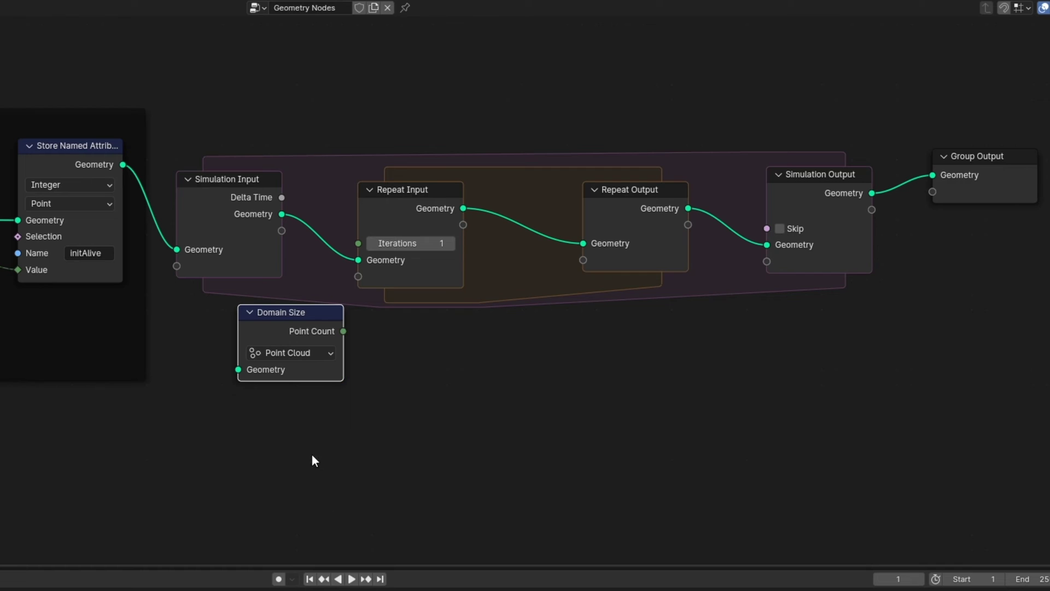
left_click_drag(123, 164, 238, 369)
left_click_drag(274, 328, 214, 325)
left_click_drag(285, 330, 242, 88)
Step: Loop a Math Add node through the repeat zone's Value, incrementing it by 1
scroll(386, 386, "up", 2)
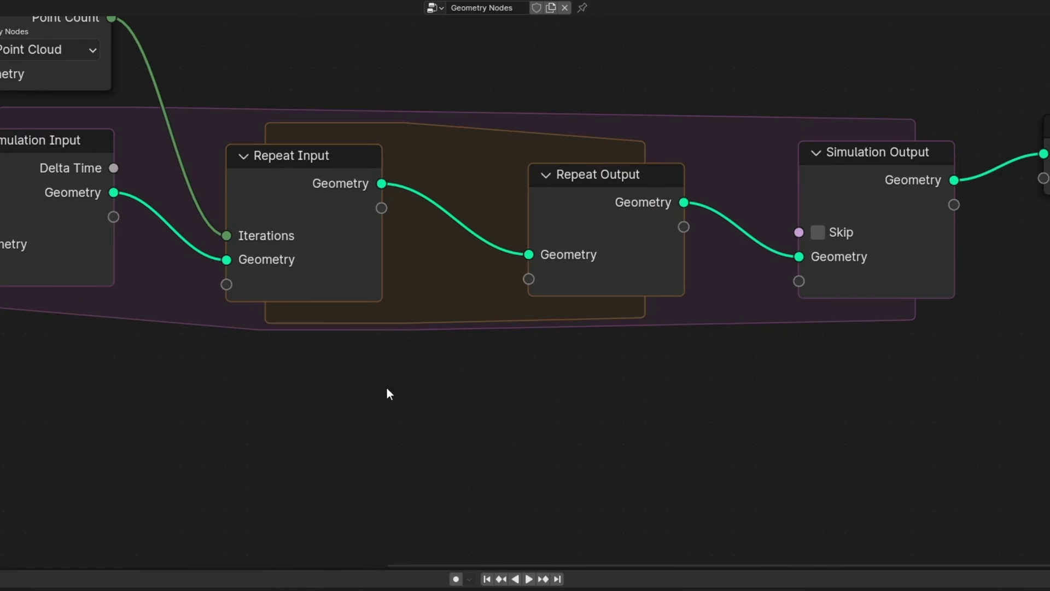
key("shift+a")
type("math")
key("Return")
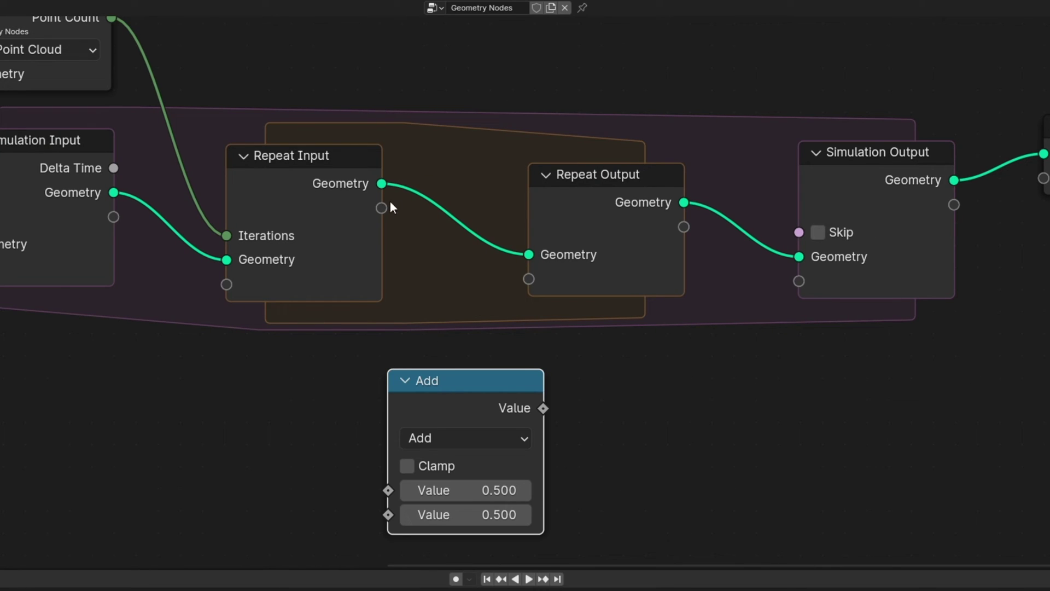
left_click_drag(388, 490, 381, 208)
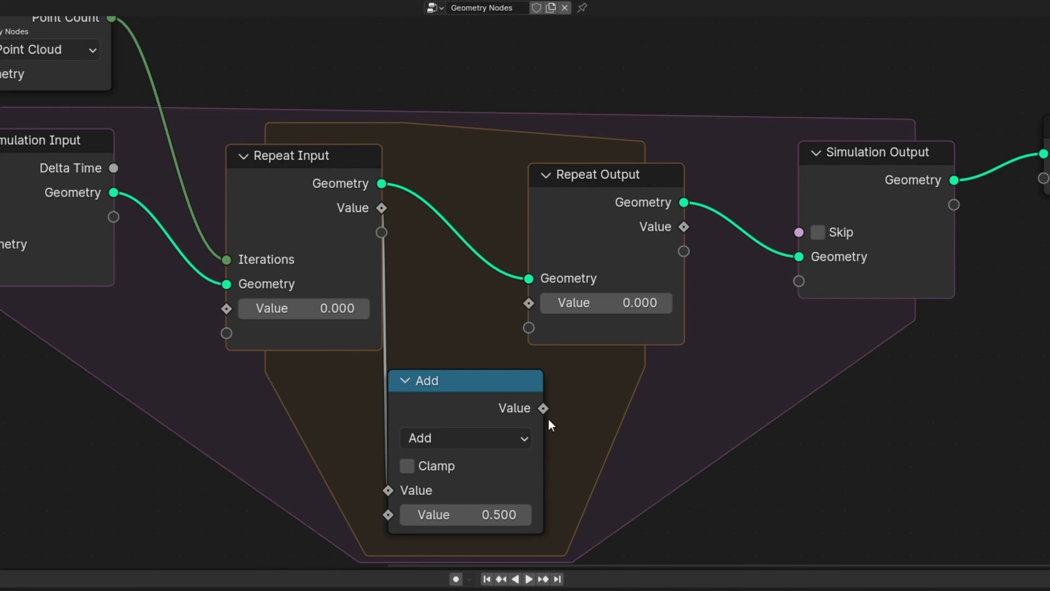
left_click_drag(544, 409, 530, 304)
left_click_drag(581, 200, 1049, 133)
left_click_drag(650, 205, 759, 200)
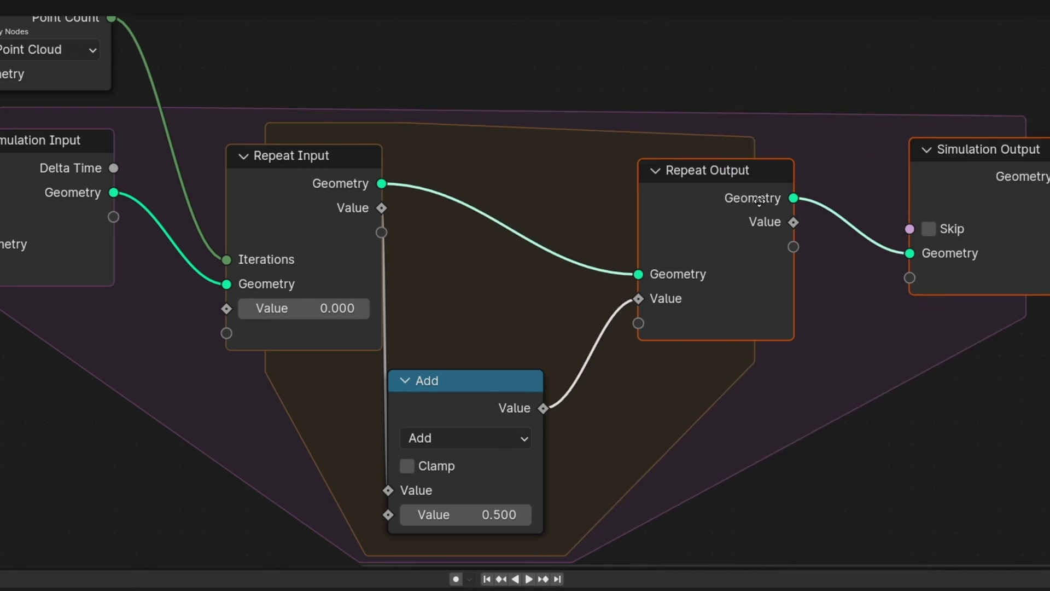
left_click_drag(494, 380, 600, 278)
left_click(602, 413)
type("1")
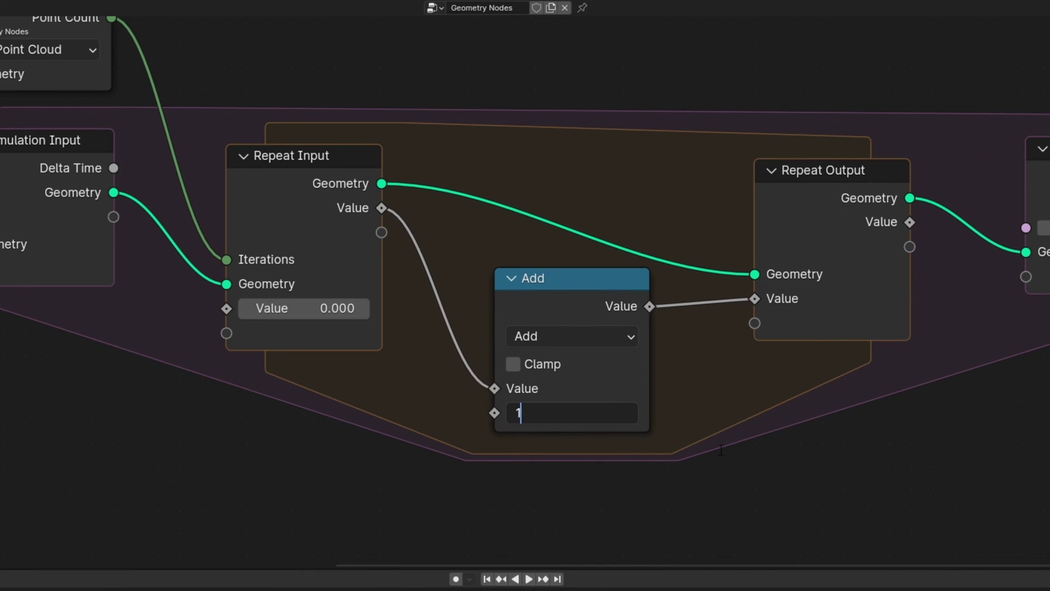
key("Return")
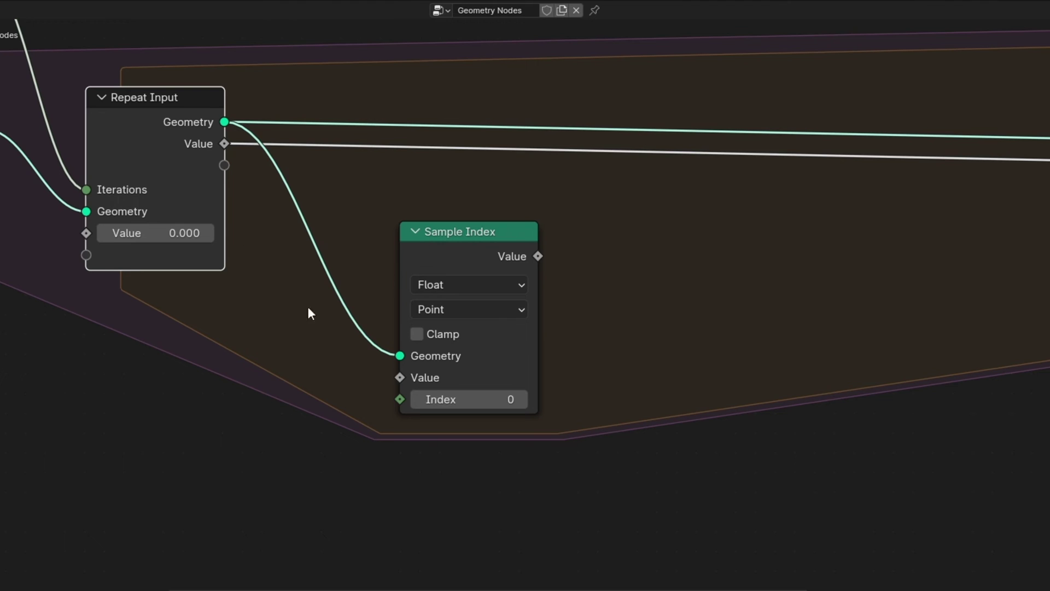
Step: Add a vector Sample Index node fed by Position and Index
key("shift+a")
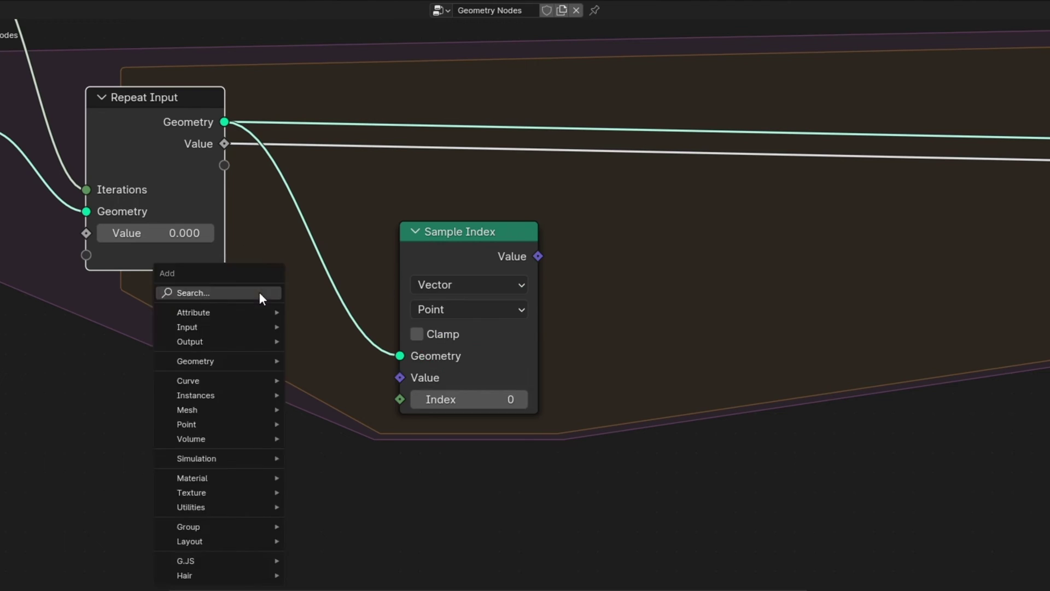
left_click(199, 351)
key("shift+a")
type("index")
key("Return")
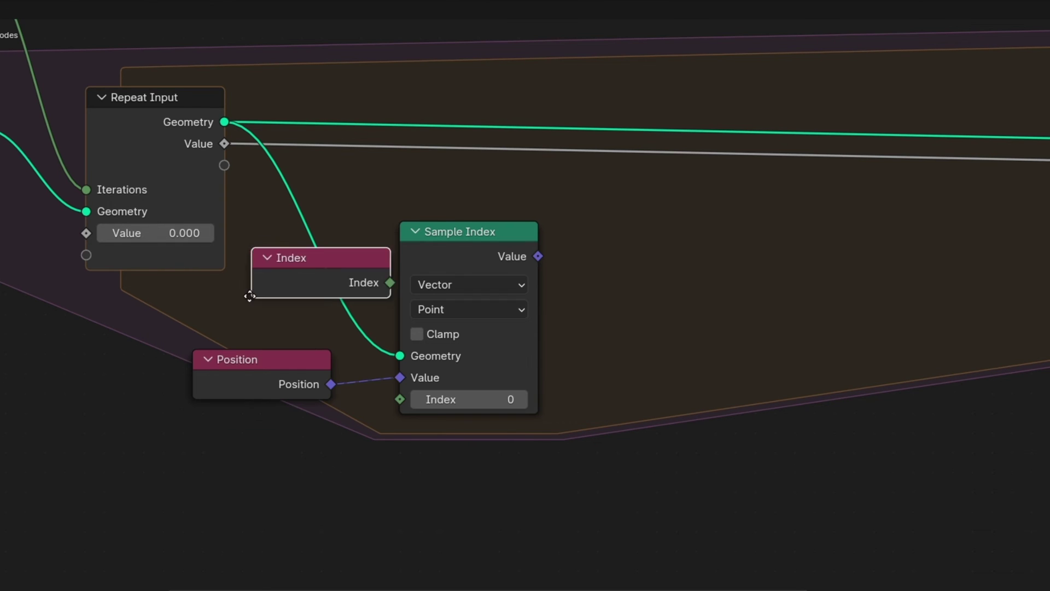
left_click(193, 459)
left_click_drag(330, 446, 400, 399)
Step: Duplicate the Sample Index node and feed it the loop geometry, Index and Position
key("shift+d")
left_click(320, 585)
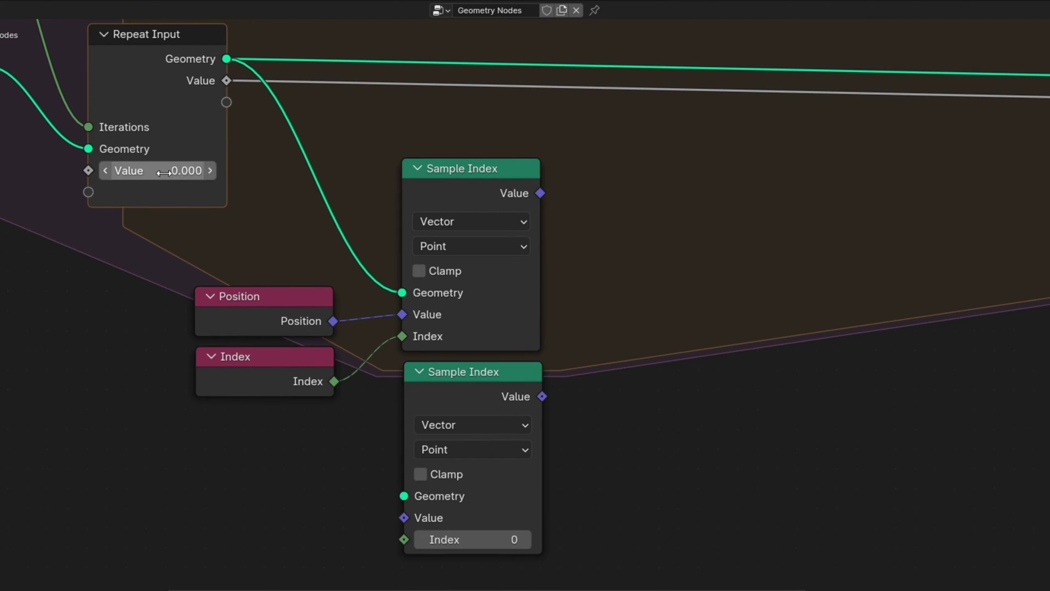
left_click_drag(226, 59, 404, 496)
left_click_drag(403, 540, 335, 381)
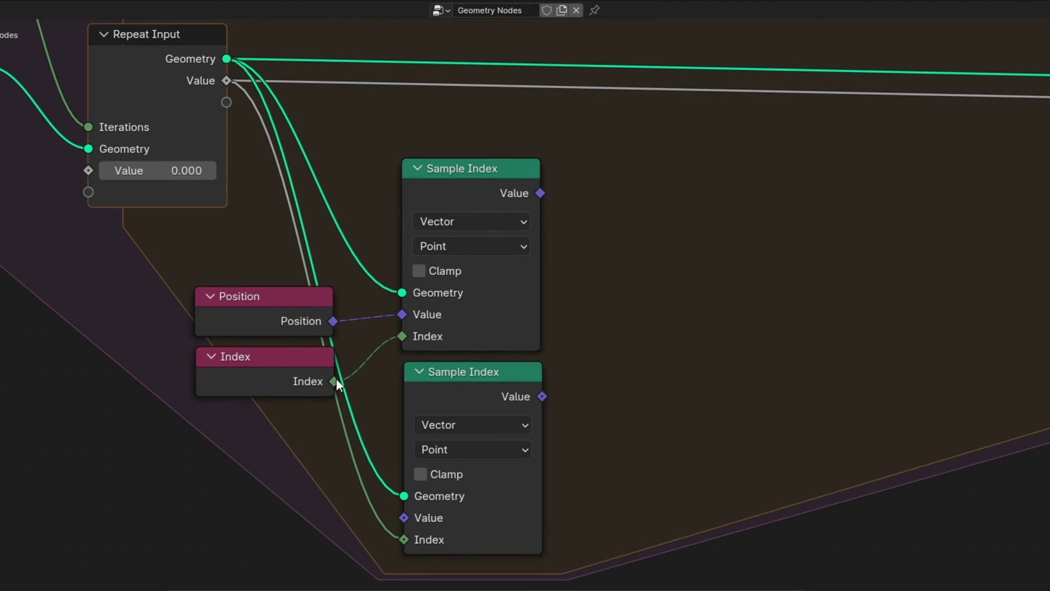
left_click_drag(333, 322, 404, 518)
Step: Measure the two sampled positions with a Vector Math Distance node, then duplicate the sampling nodes
key("shift+a")
type("vector")
left_click(680, 335)
left_click(684, 343)
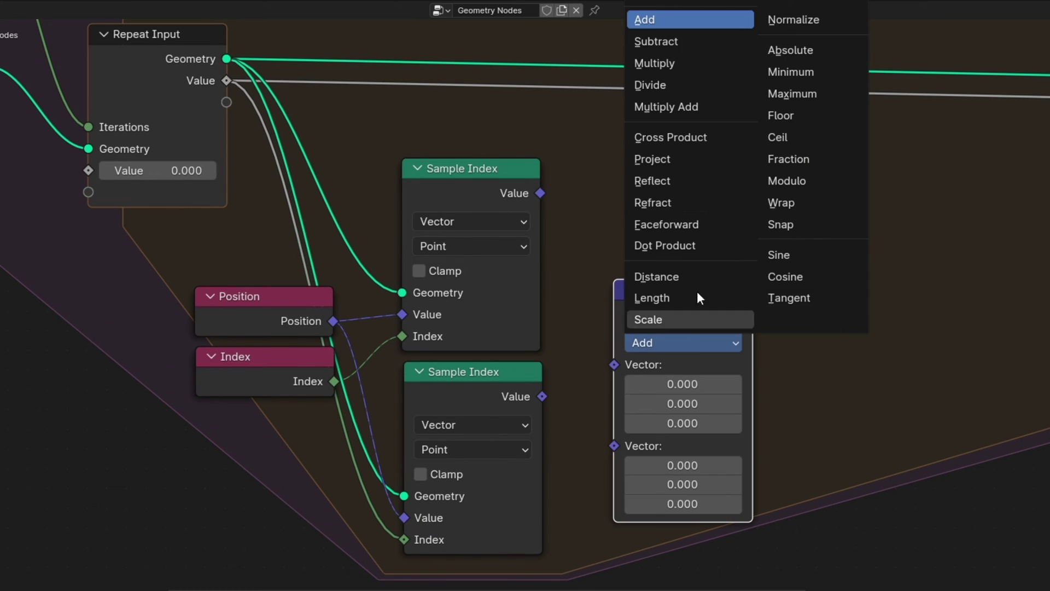
left_click(656, 277)
left_click_drag(540, 193, 606, 333)
left_click_drag(545, 399, 563, 265)
scroll(815, 262, "down", 3)
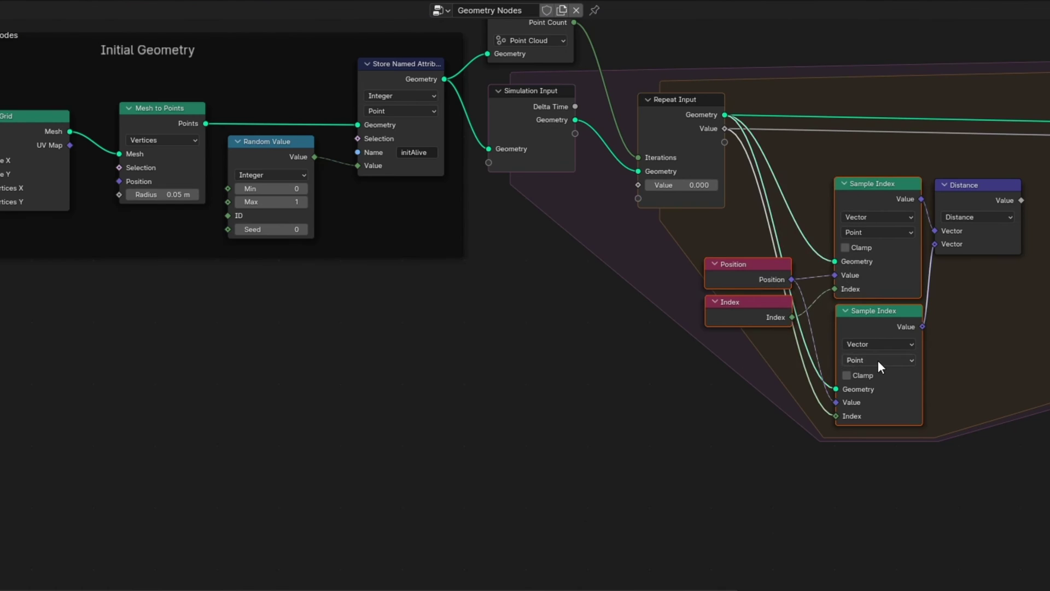
key("shift+d")
Step: Feed Simulation Input geometry into the copied samplers and delete the extra Index node
left_click(635, 435)
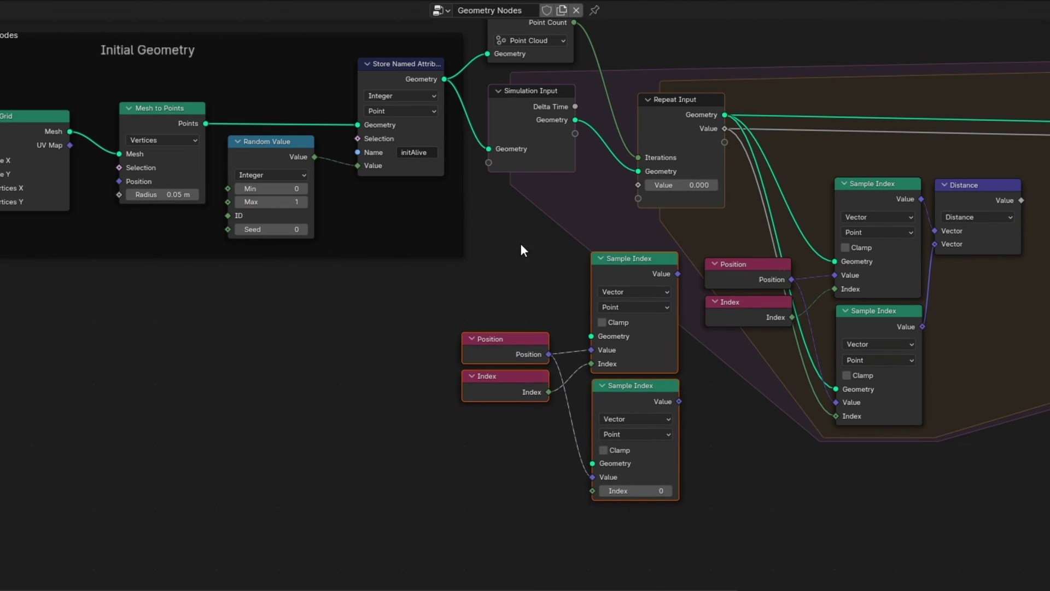
scroll(521, 243, "up", 2)
left_click_drag(596, 51, 611, 343)
scroll(572, 202, "up", 1)
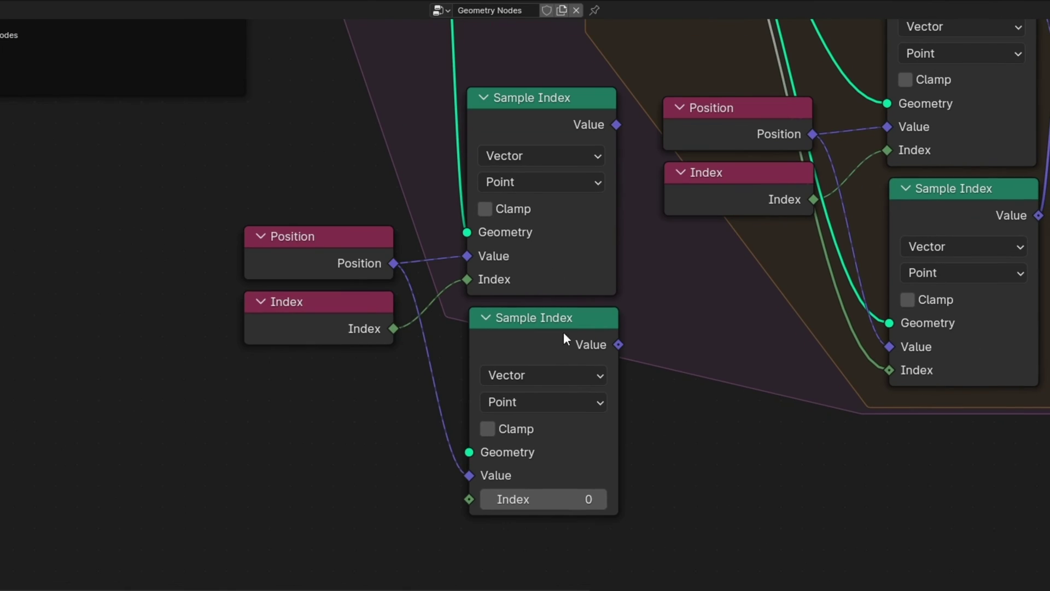
left_click(348, 325)
key("x")
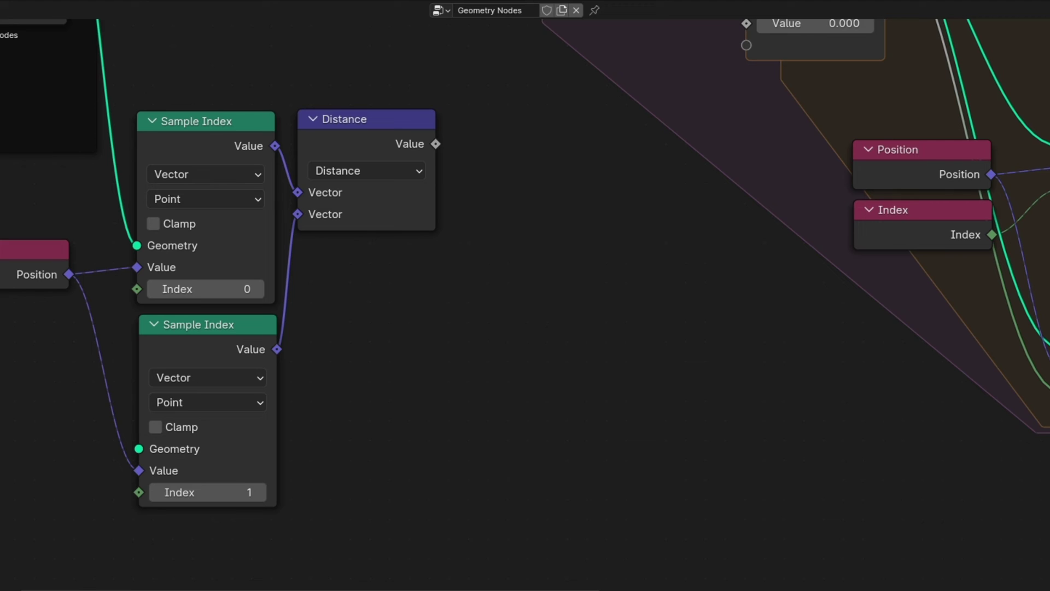
Step: Add a Math node computing the Square Root of 2
key("shift+a")
type("mul")
key("BackSpace")
key("BackSpace")
key("BackSpace")
type("mat")
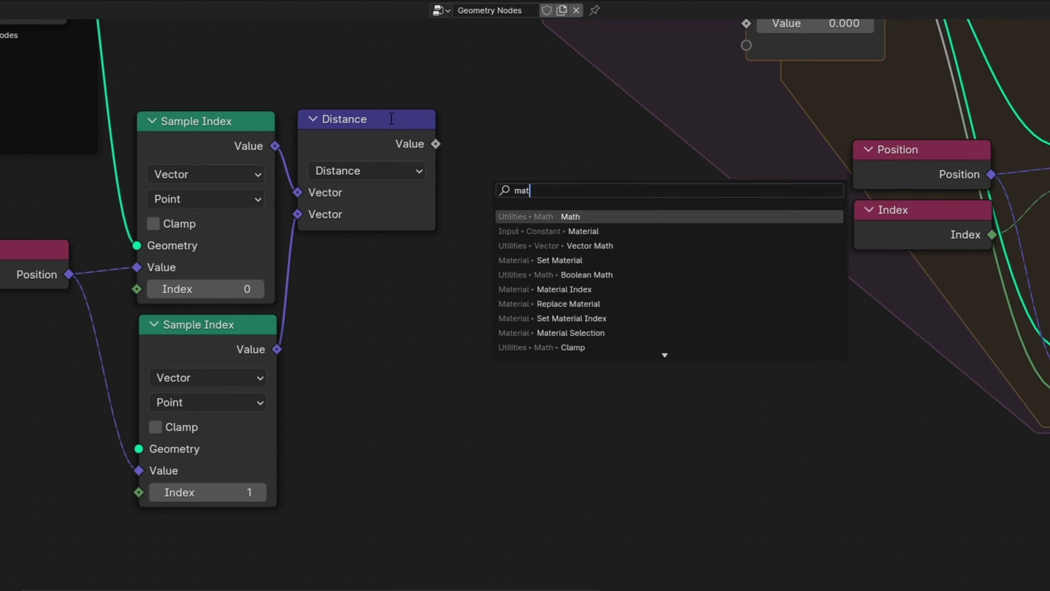
key("Return")
left_click(307, 253)
left_click(375, 313)
left_click(348, 570)
left_click(375, 314)
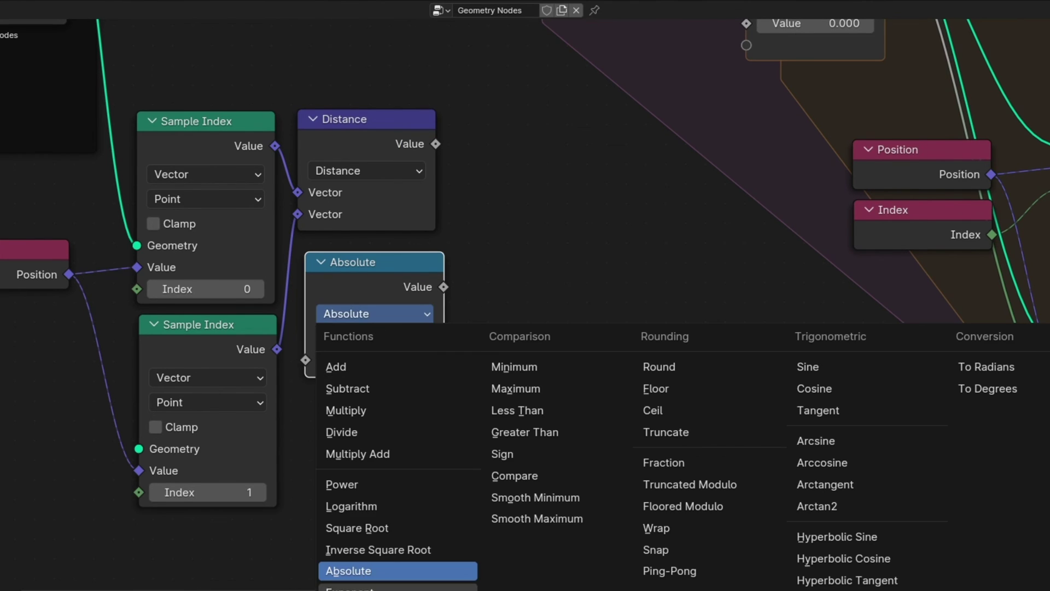
left_click(361, 527)
left_click(369, 360)
type("2")
key("Return")
left_click_drag(354, 258, 349, 258)
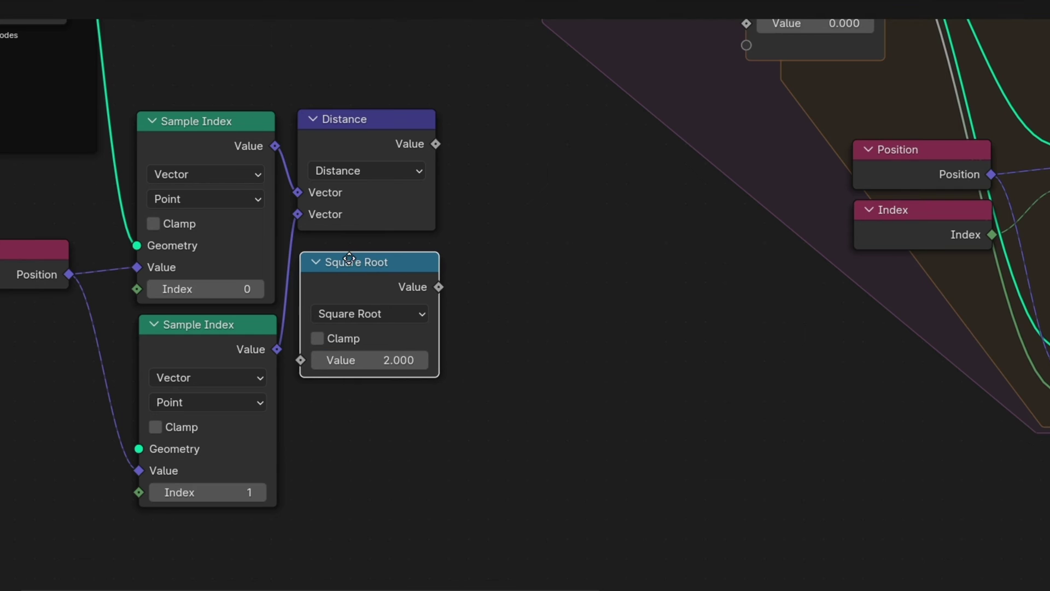
Step: Add a Multiply node combining the Distance with √2
key("shift+d")
left_click(506, 258)
left_click(539, 313)
left_click(485, 366)
left_click_drag(506, 277, 536, 235)
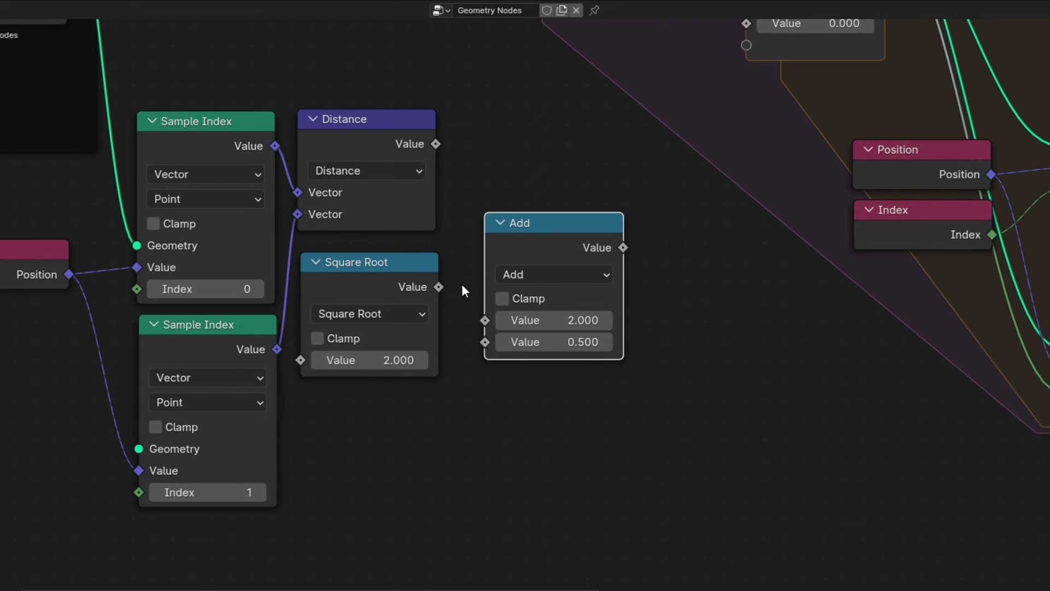
left_click(520, 275)
left_click(520, 370)
left_click_drag(435, 144, 485, 320)
left_click_drag(439, 287, 485, 342)
left_click_drag(523, 231, 493, 128)
Step: Multiply the result by 0.001 and store it as the float attribute 'dist'
key("shift+d")
left_click(661, 132)
left_click_drag(594, 144, 630, 218)
left_click(690, 239)
type(".0")
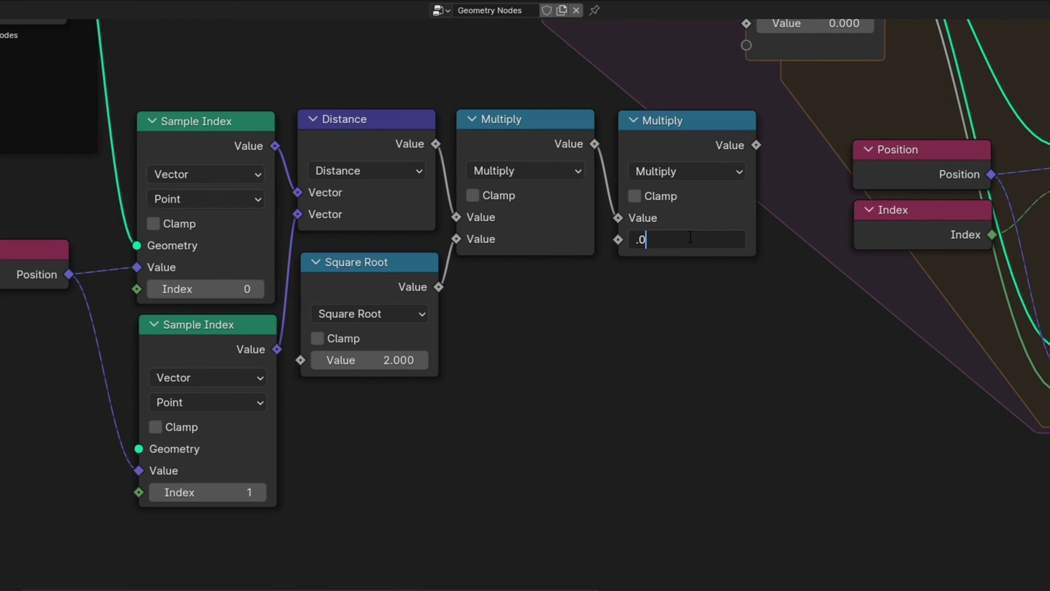
type("01")
key("Return")
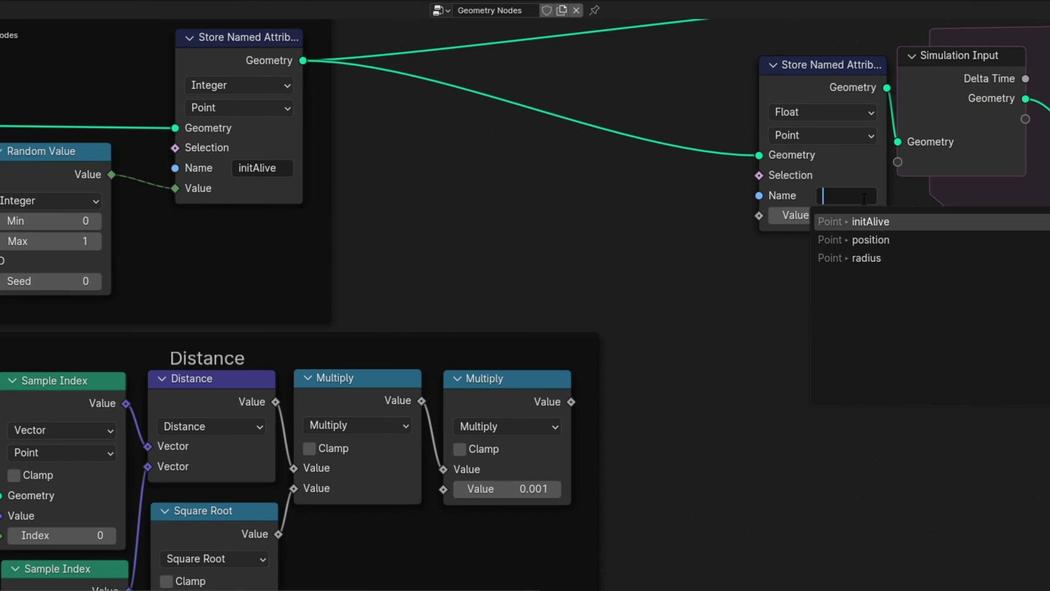
type("dist")
key("Return")
left_click_drag(571, 401, 758, 215)
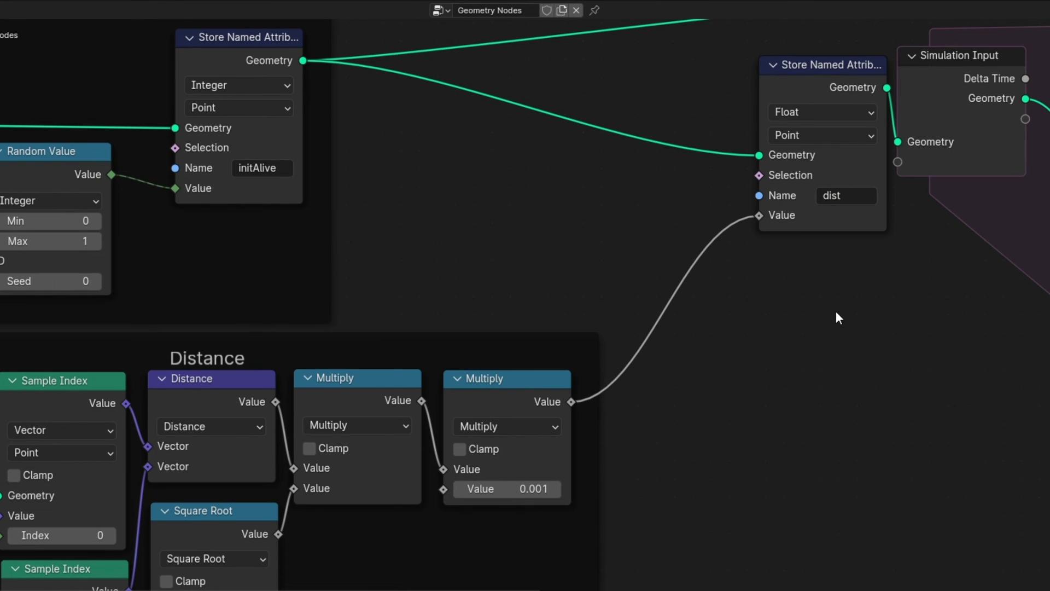
Step: Compare Distance against a 'dist' Named Attribute with Less Than, and add an Index node
left_click(481, 427)
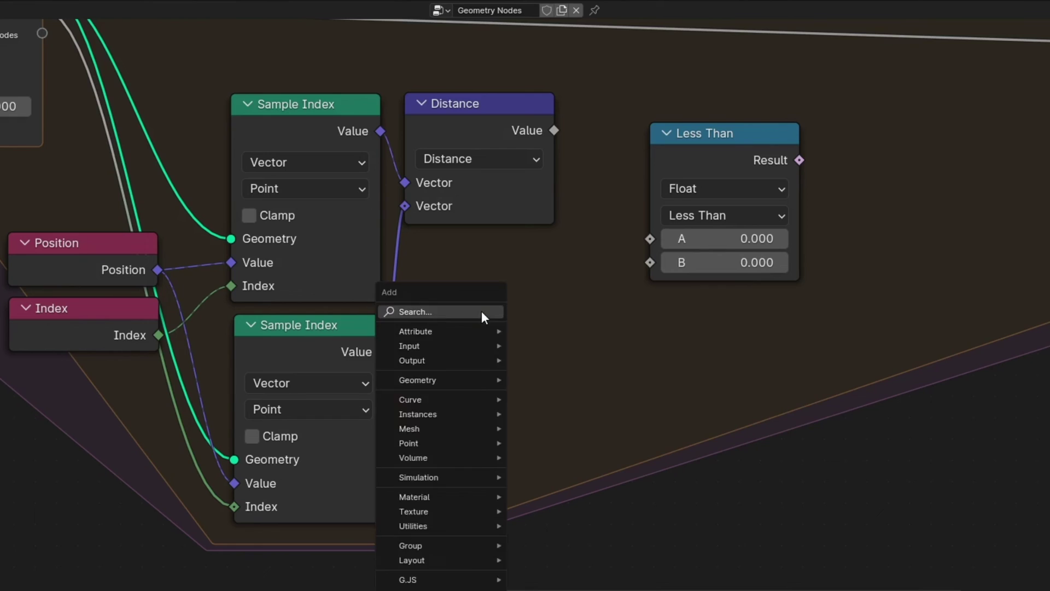
type("n")
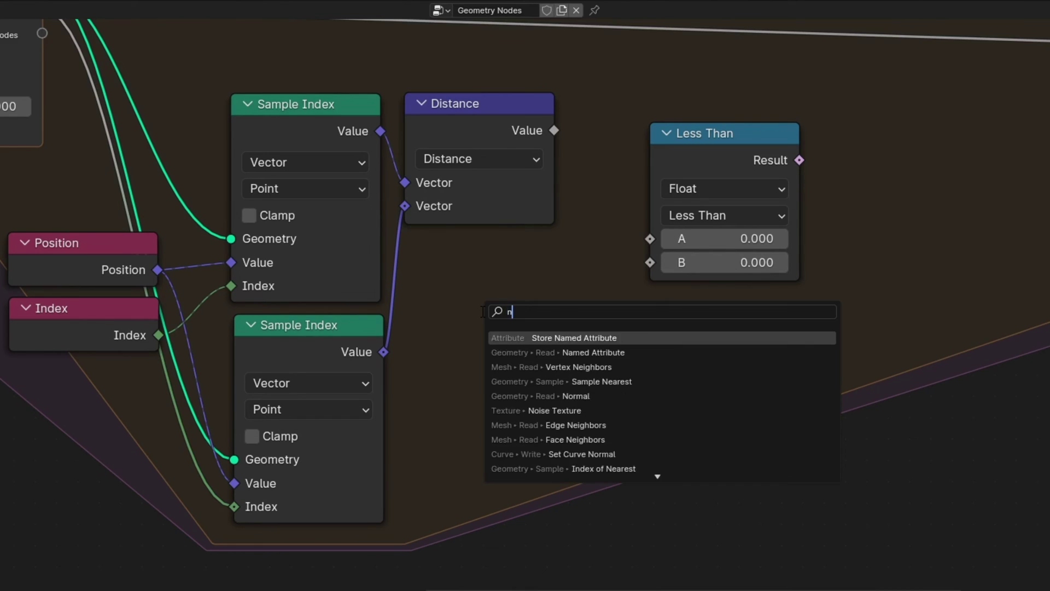
type("ame")
key("Return")
left_click(586, 425)
left_click(586, 450)
left_click_drag(547, 319, 472, 239)
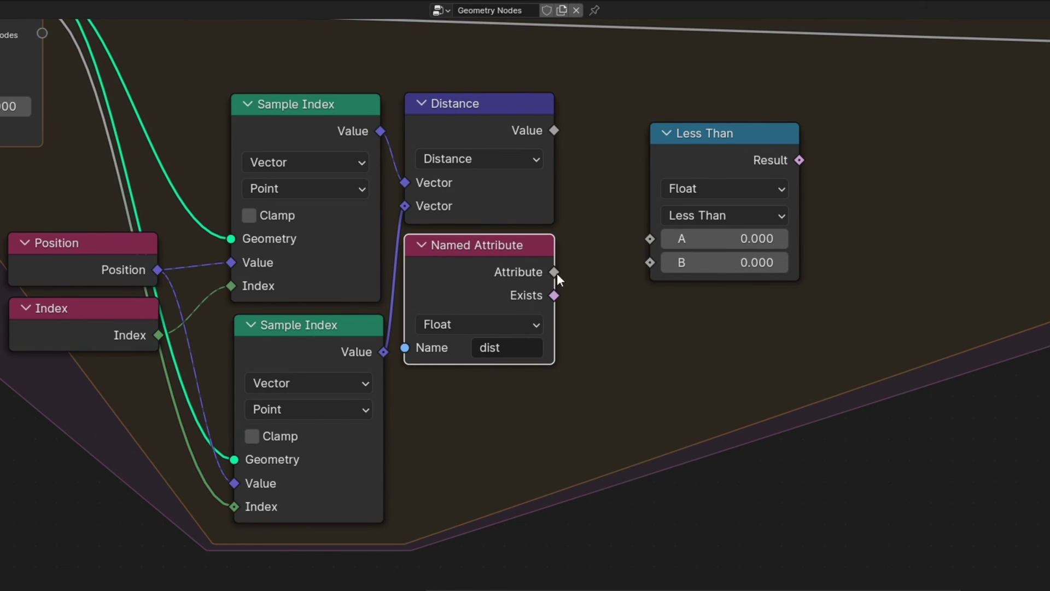
left_click_drag(555, 272, 650, 263)
left_click_drag(554, 130, 650, 239)
left_click_drag(711, 133, 639, 103)
left_click_drag(728, 69, 421, 373)
Step: Duplicate the comparison as an Integer Not Equal test on Index
left_click(635, 101)
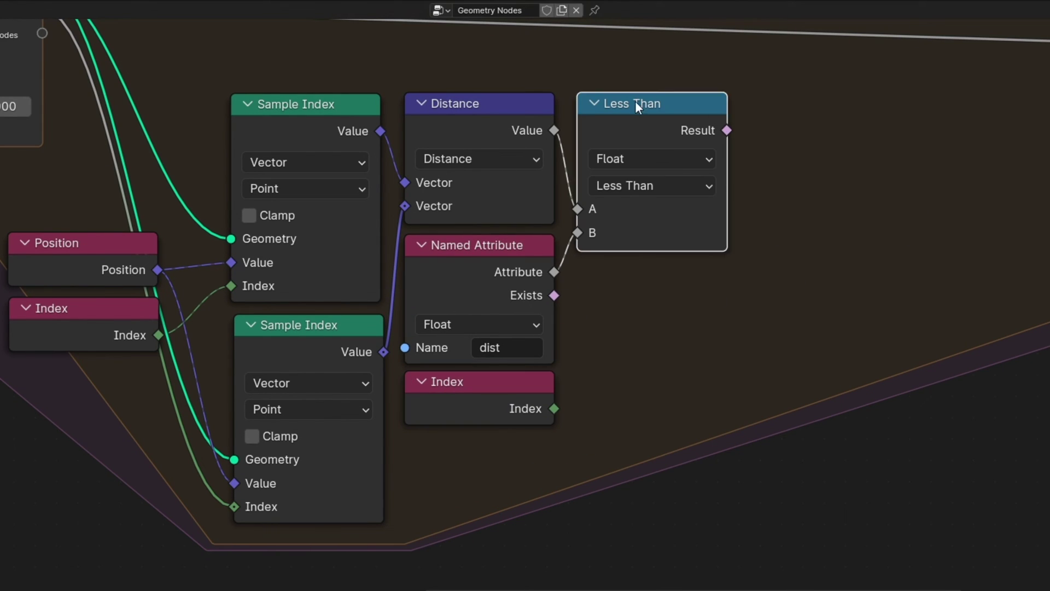
key("shift+d")
left_click(636, 270)
left_click_drag(554, 408, 577, 378)
left_click(651, 355)
key("Escape")
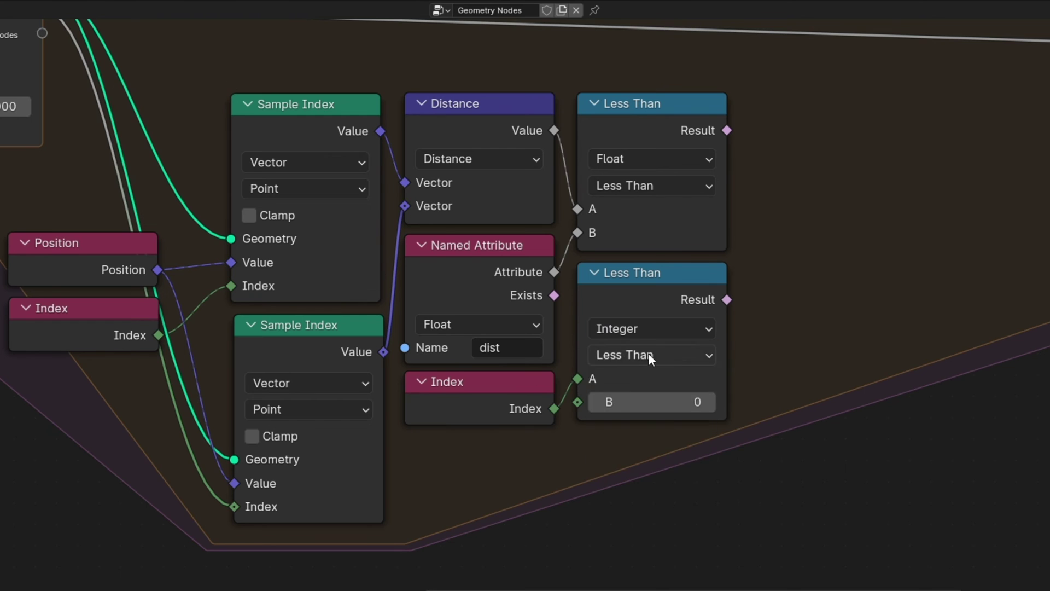
left_click(650, 355)
left_click(651, 476)
middle_click_drag(651, 383, 629, 430)
Step: Add a Boolean Math node to join the two tests
key("shift+a")
type("bo")
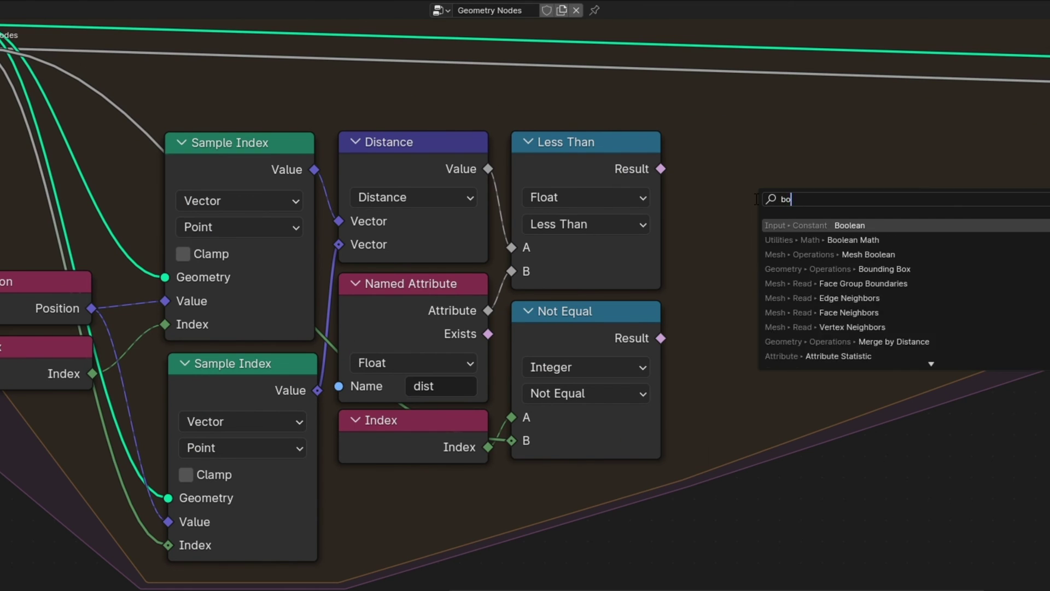
left_click(854, 240)
Step: Combine the Less Than and Not Equal results in an And node placed beside the comparisons
left_click_drag(661, 168, 755, 288)
left_click_drag(661, 338, 755, 309)
left_click_drag(798, 203, 747, 154)
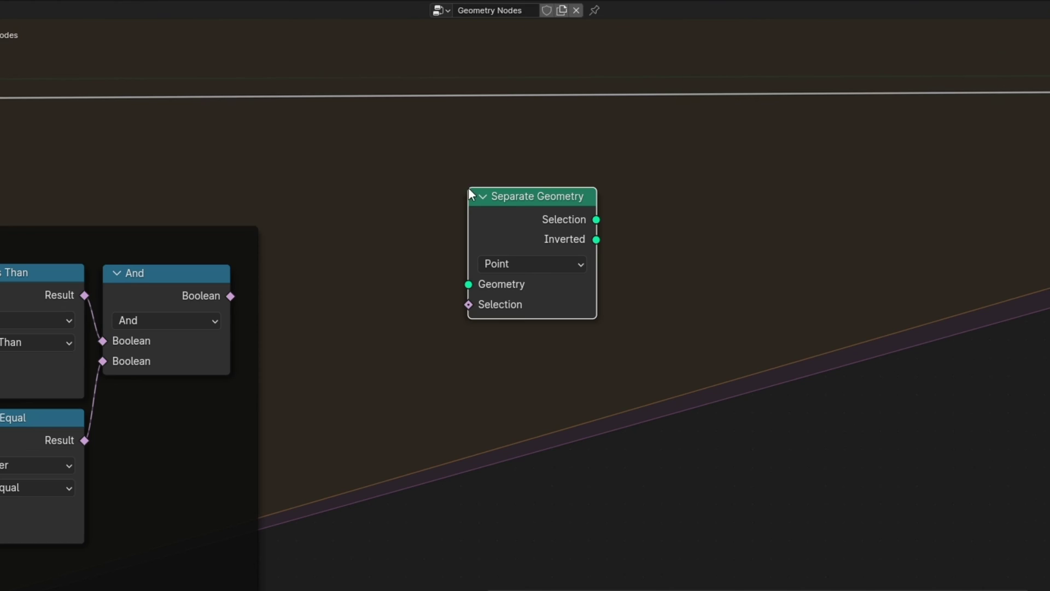
middle_click_drag(378, 127, 517, 252)
Step: Route the main geometry through a reroute into Separate Geometry, using the And result as its selection
right_click_drag(585, 211, 585, 213, "shift")
left_click_drag(584, 202, 607, 409)
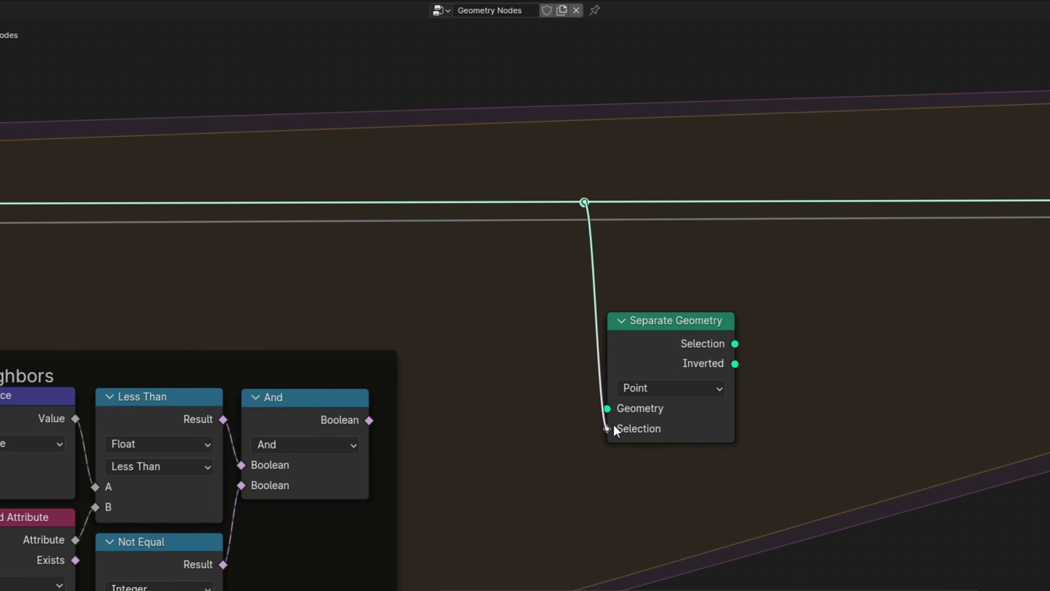
left_click_drag(650, 323, 658, 371)
middle_click_drag(656, 369, 486, 191)
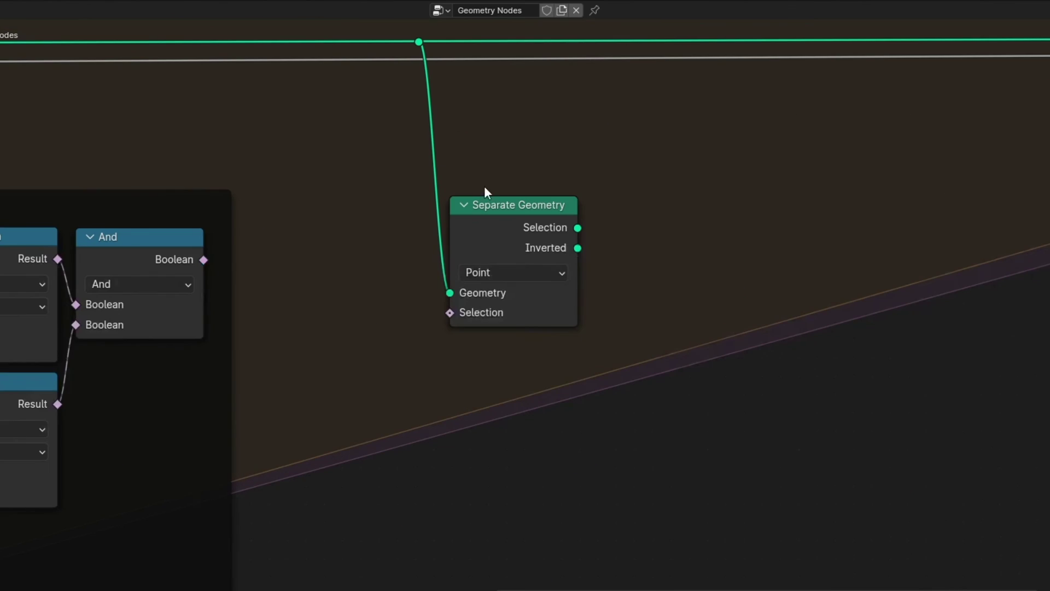
left_click_drag(205, 259, 450, 312)
Step: Duplicate Separate Geometry and feed the first node's kept points into the copy
left_click(515, 204)
key("shift+d")
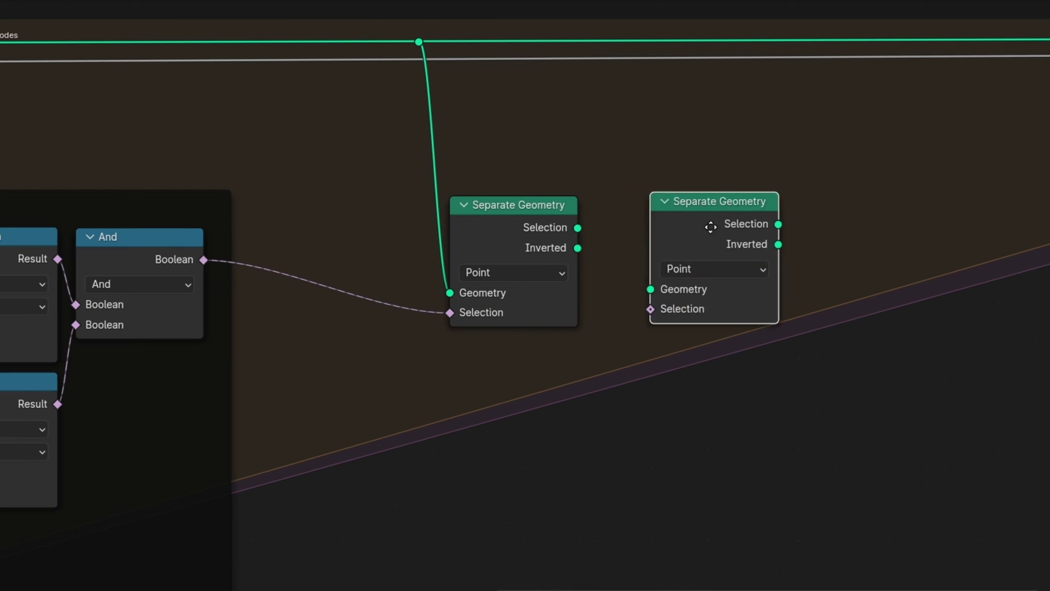
left_click(680, 225)
left_click_drag(579, 227, 623, 289)
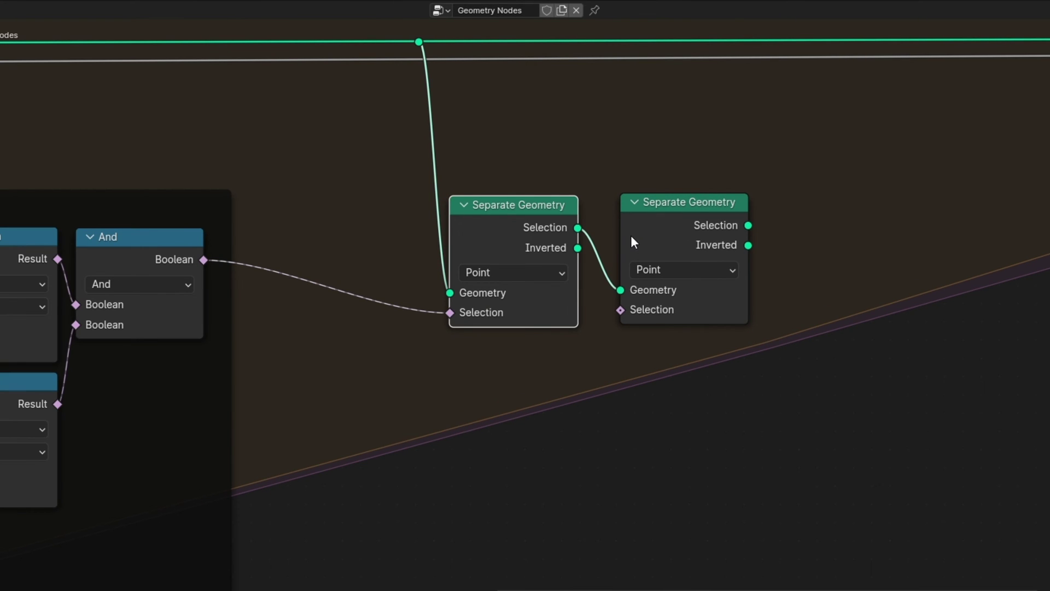
Step: Add an Integer Named Attribute 'alive' as the second Separate Geometry's selection
left_click(643, 122)
scroll(615, 173, "down", 2)
key("shift+a")
type("nam")
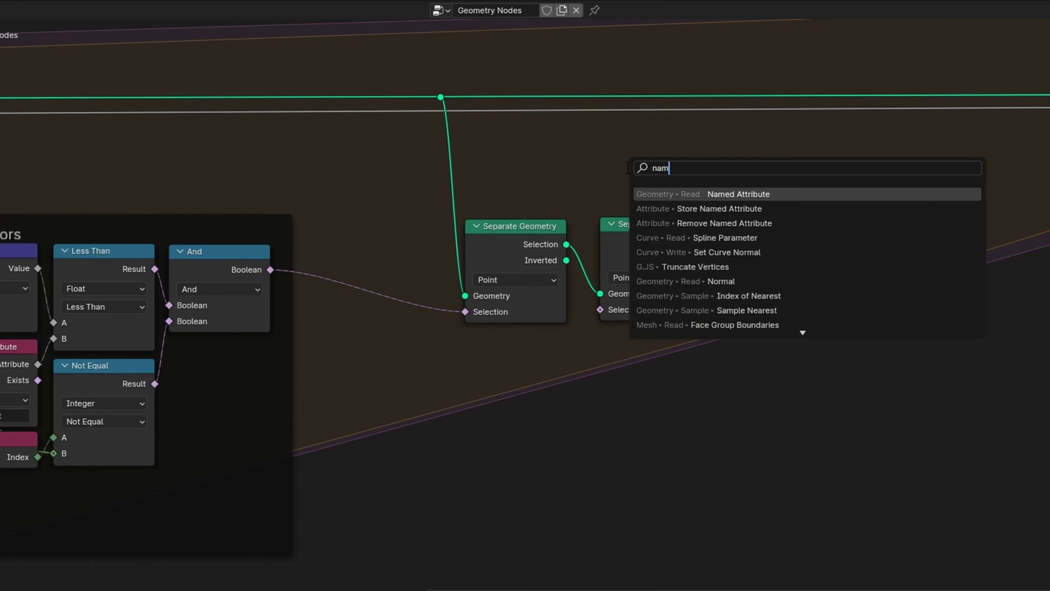
key("Return")
left_click(463, 346)
left_click(516, 419)
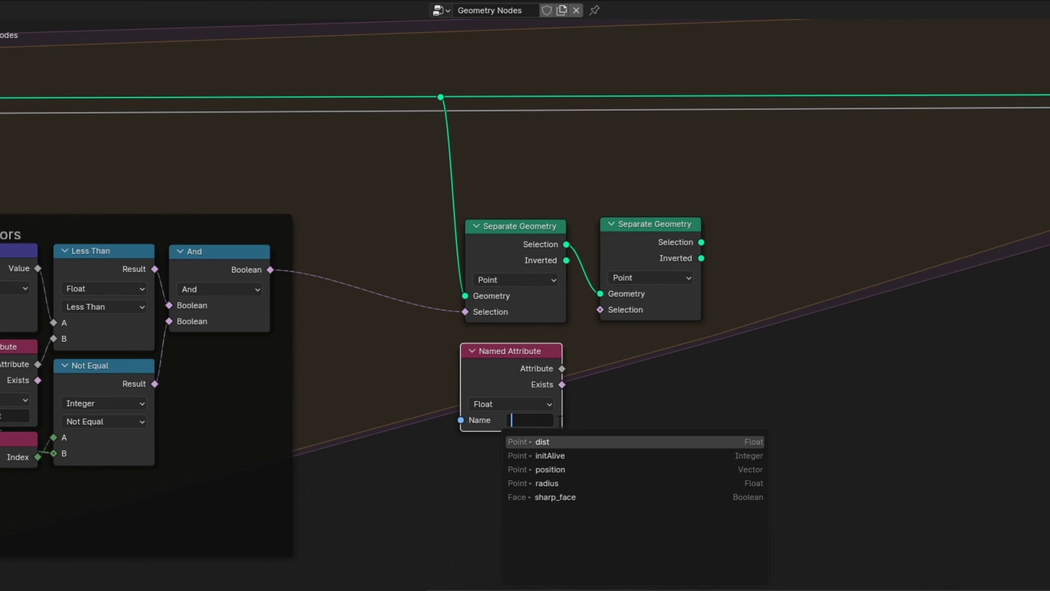
key("Escape")
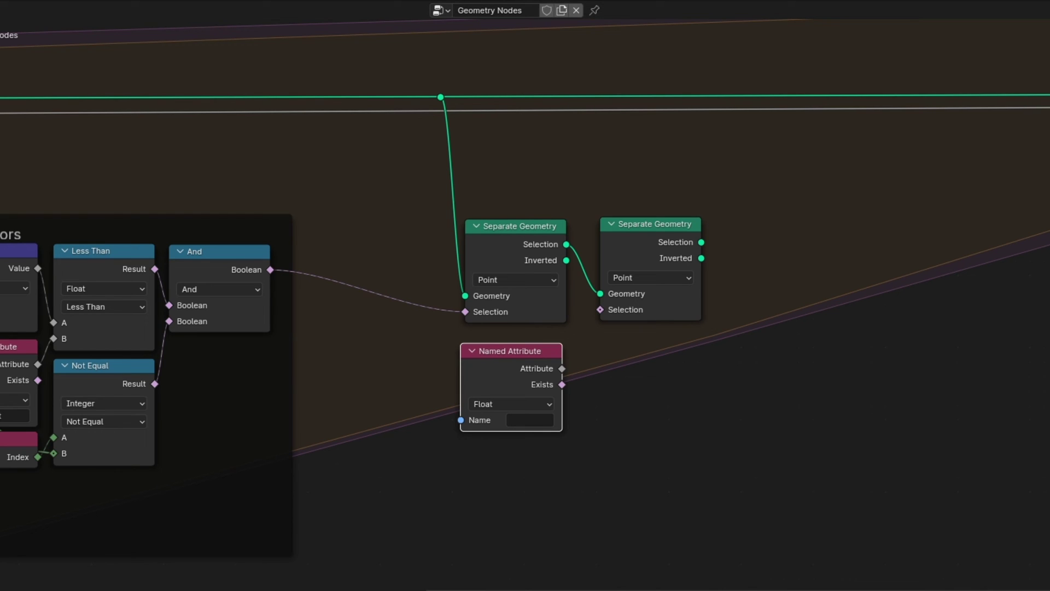
left_click(691, 426)
left_click(550, 420)
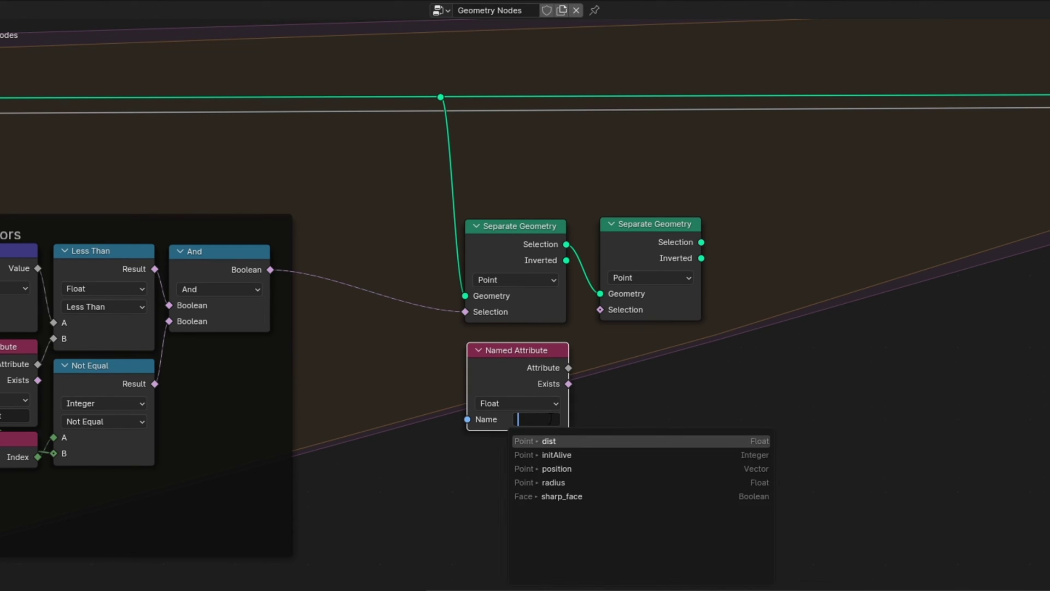
left_click(586, 419)
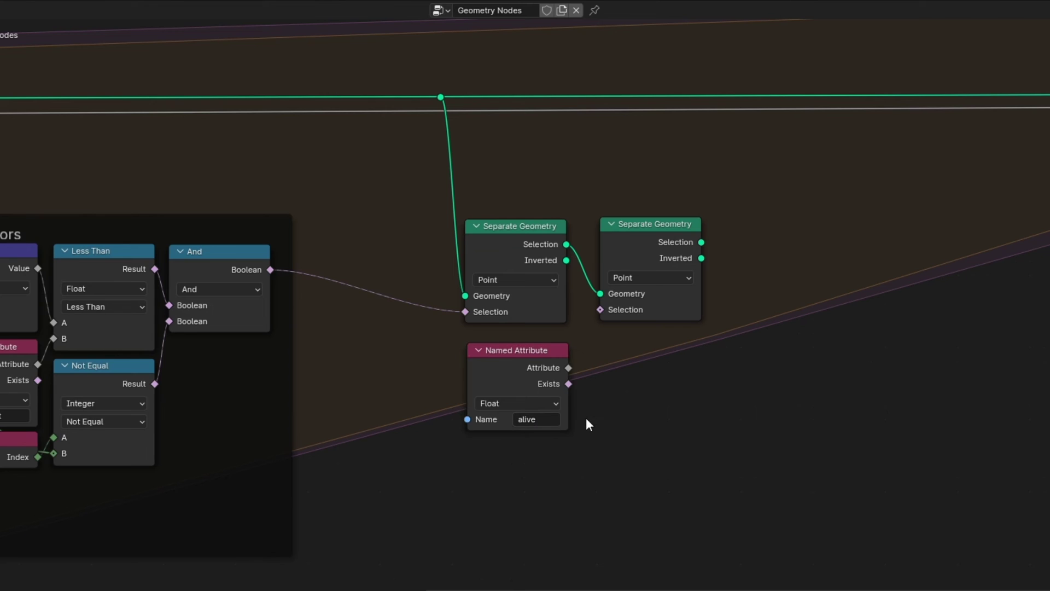
left_click_drag(601, 310, 612, 366)
left_click(517, 403)
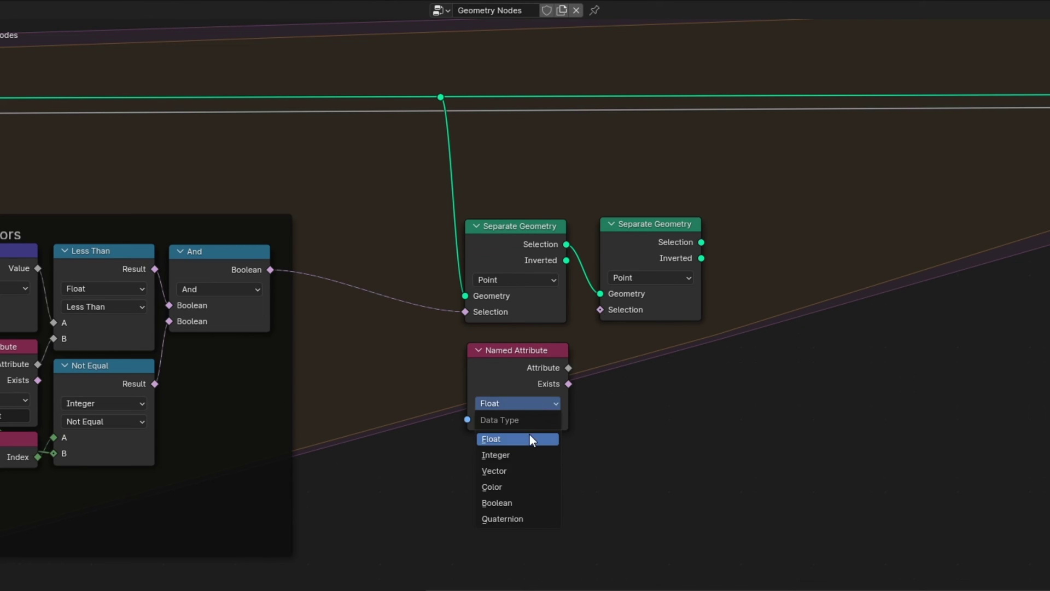
left_click(517, 452)
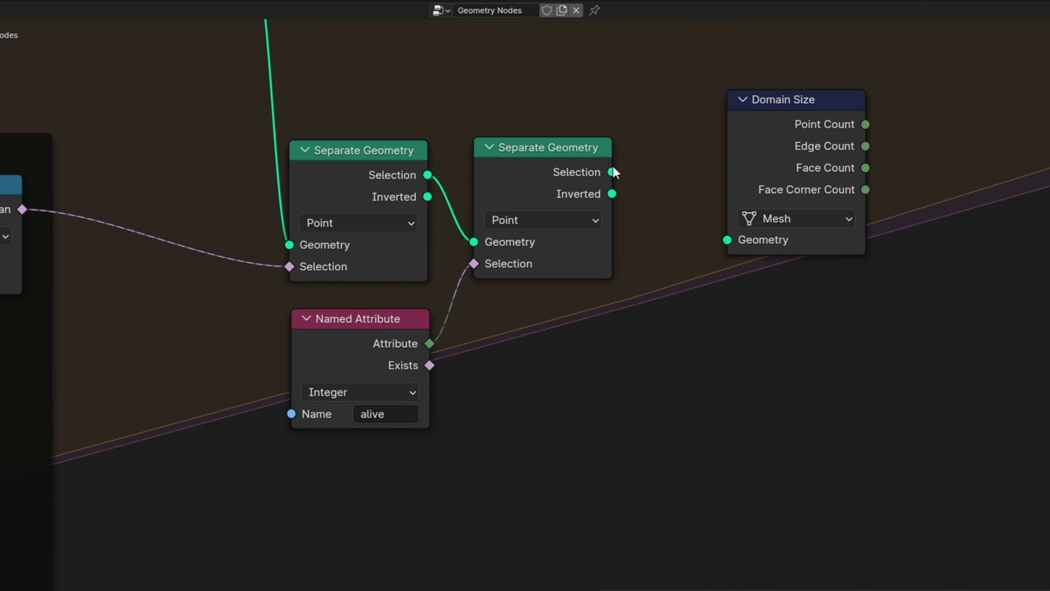
Step: Count the second node's kept points with a Domain Size node set to Point Cloud
left_click_drag(612, 172, 727, 239)
left_click_drag(765, 107, 708, 151)
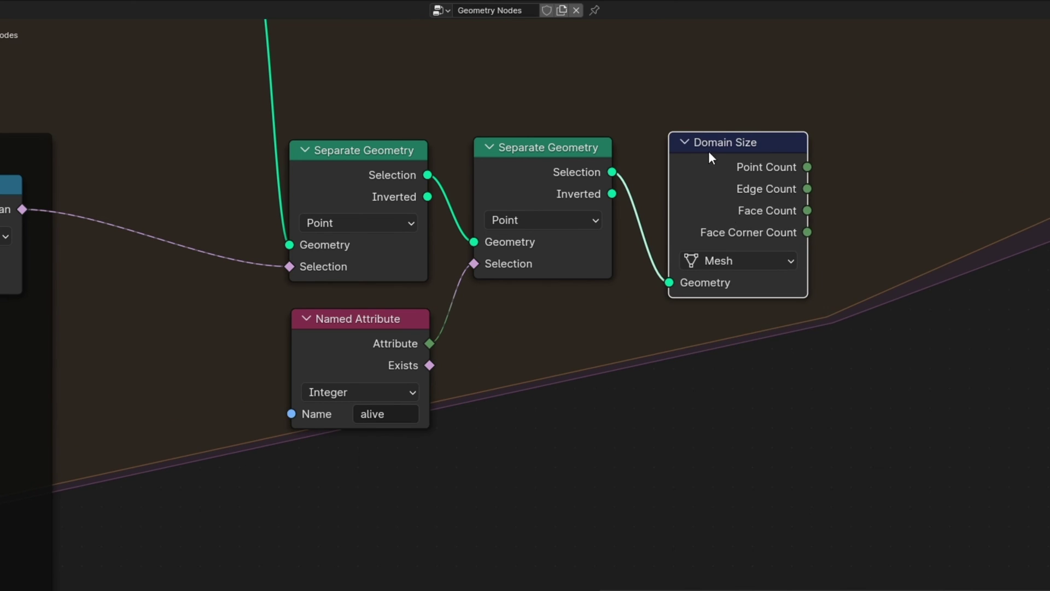
left_click(728, 260)
left_click(720, 330)
left_click_drag(734, 221, 707, 226)
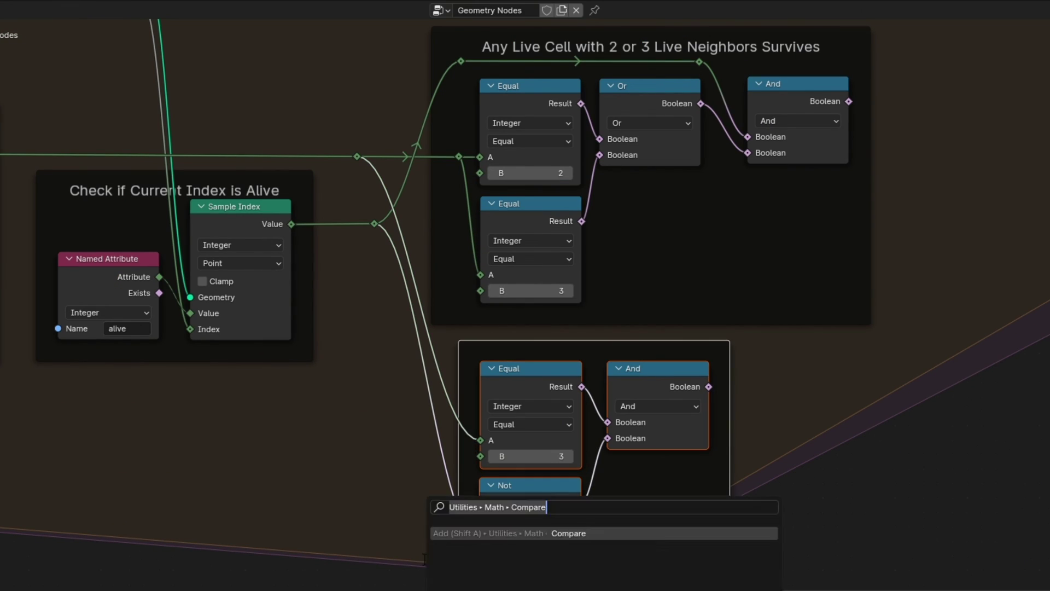
Step: Label the frames 'Any Dead Cell with 3 Live Neighbors Becomes Alive' and 'Cells Die or Remain Dead'
key("F2")
type("Any Dead Cell with 3 Live Neighbo")
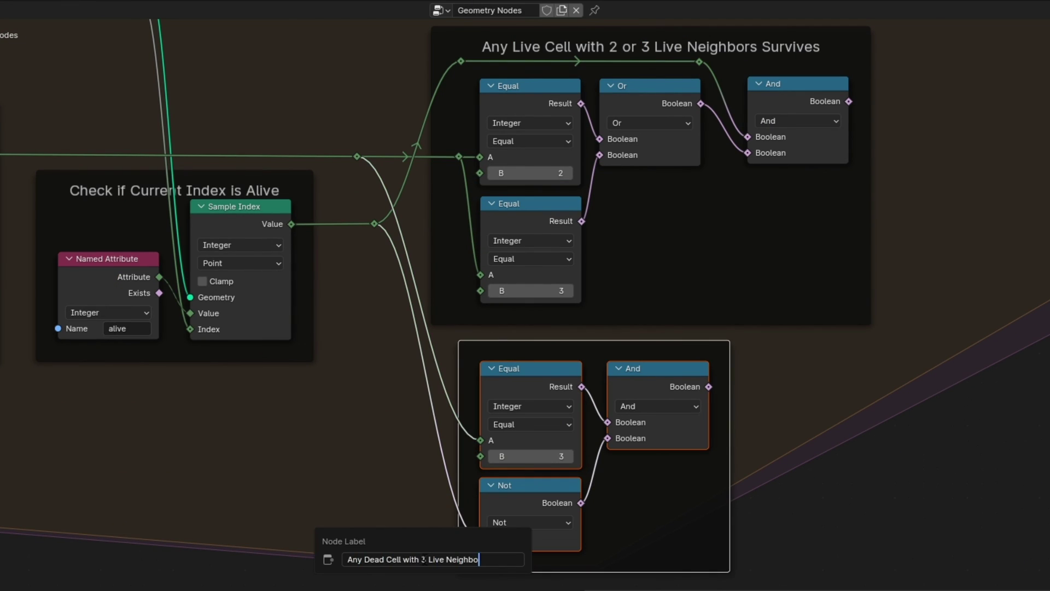
type("rs Becomes Alive")
key("Return")
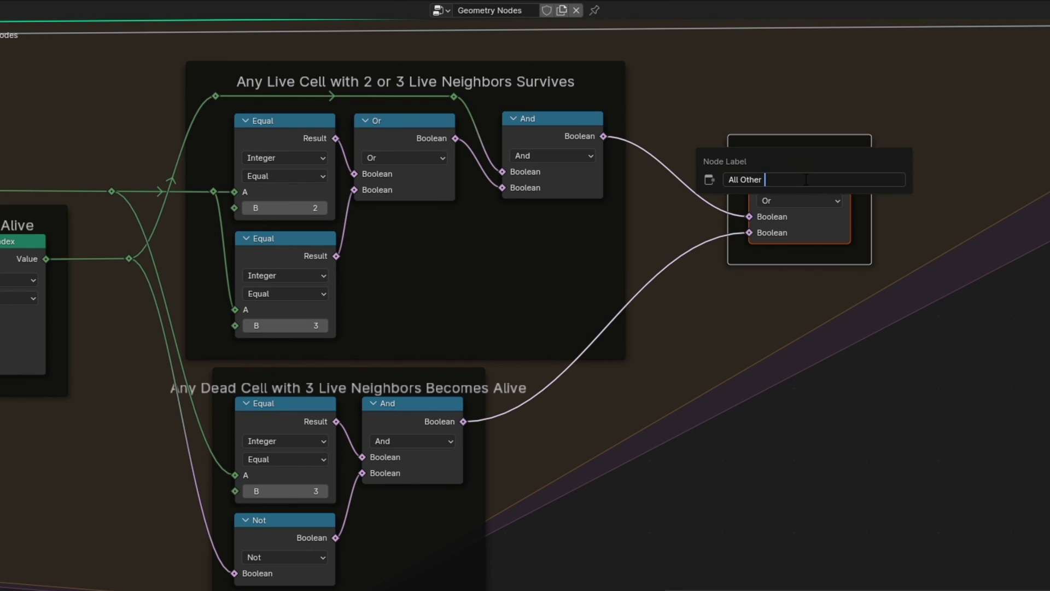
type("Cells Die or Remain Dead")
key("Return")
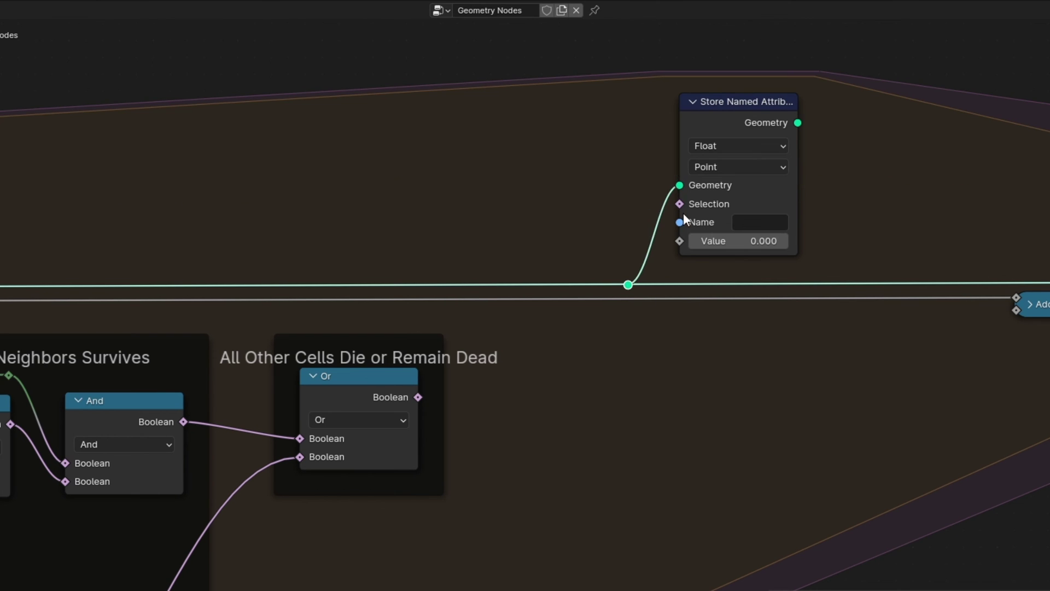
Step: Add an Integer Equal compare node taking the point Index and the loop value
key("shift+a")
left_click(612, 219)
left_click(539, 181)
left_click(515, 244)
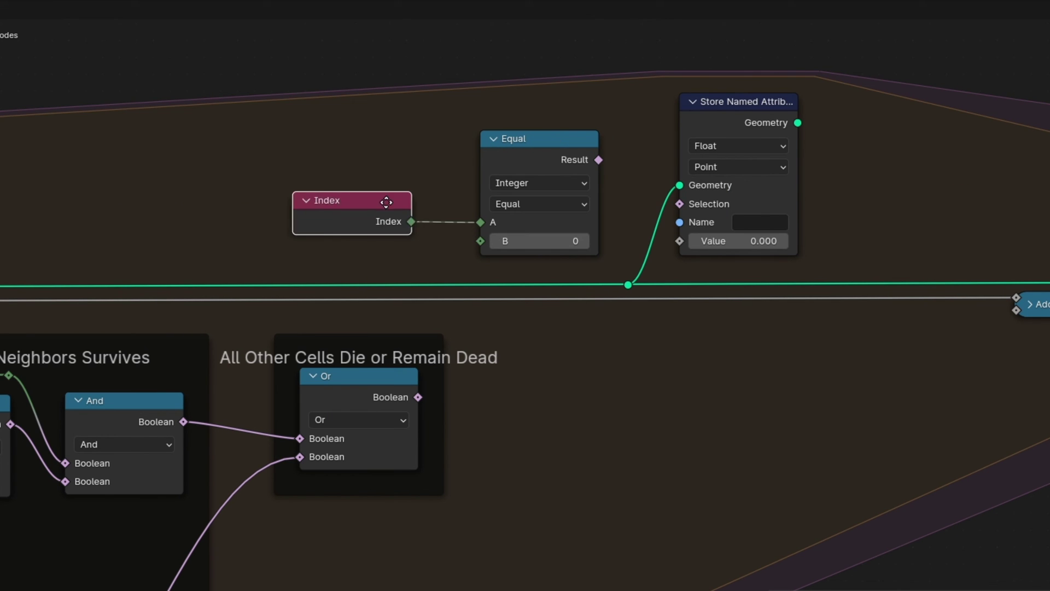
left_click(413, 205)
left_click_drag(458, 299, 480, 240)
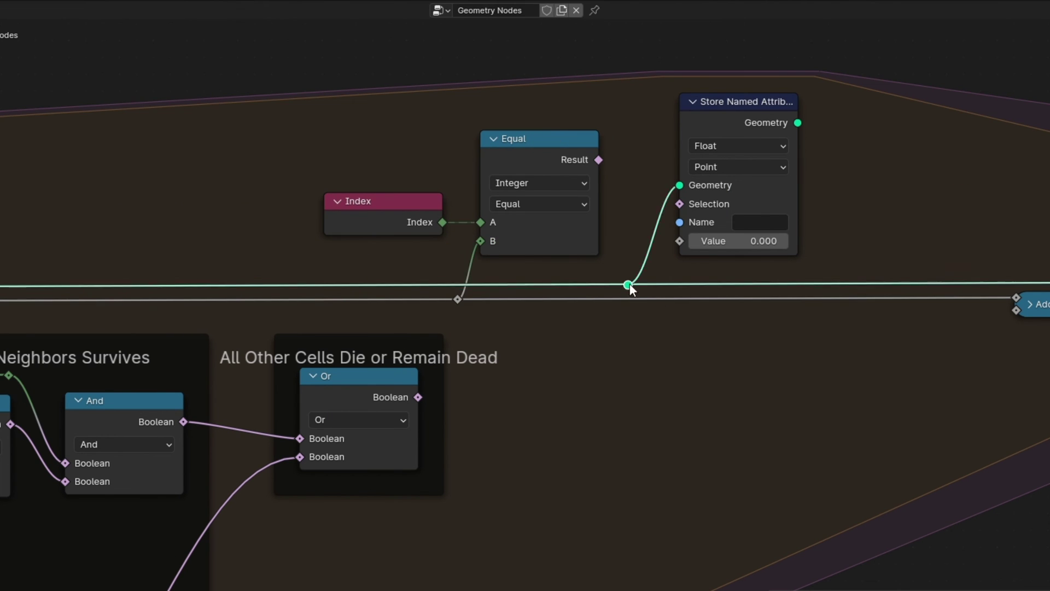
Step: Route the geometry into Store Named Attribute with Equal's Result as its Selection
left_click_drag(628, 284, 301, 286)
right_click_drag(451, 176, 325, 125, "shift")
right_click_drag(676, 139, 643, 115, "shift")
left_click_drag(706, 116, 692, 114)
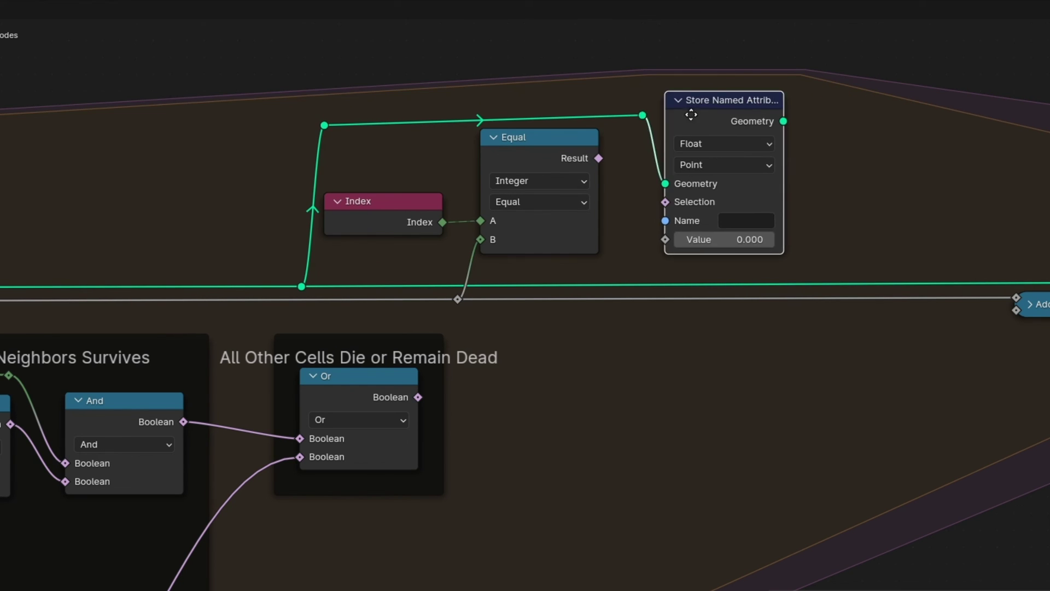
left_click_drag(751, 141, 717, 73)
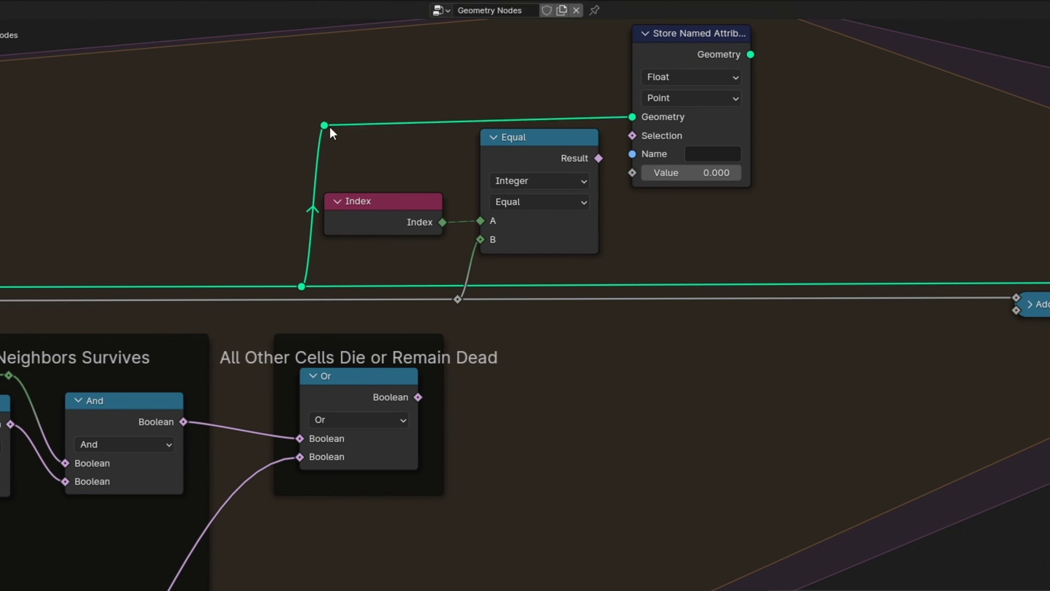
left_click_drag(598, 159, 633, 136)
left_click_drag(408, 201, 422, 198)
middle_click_drag(449, 169, 455, 218)
left_click_drag(757, 105, 762, 363)
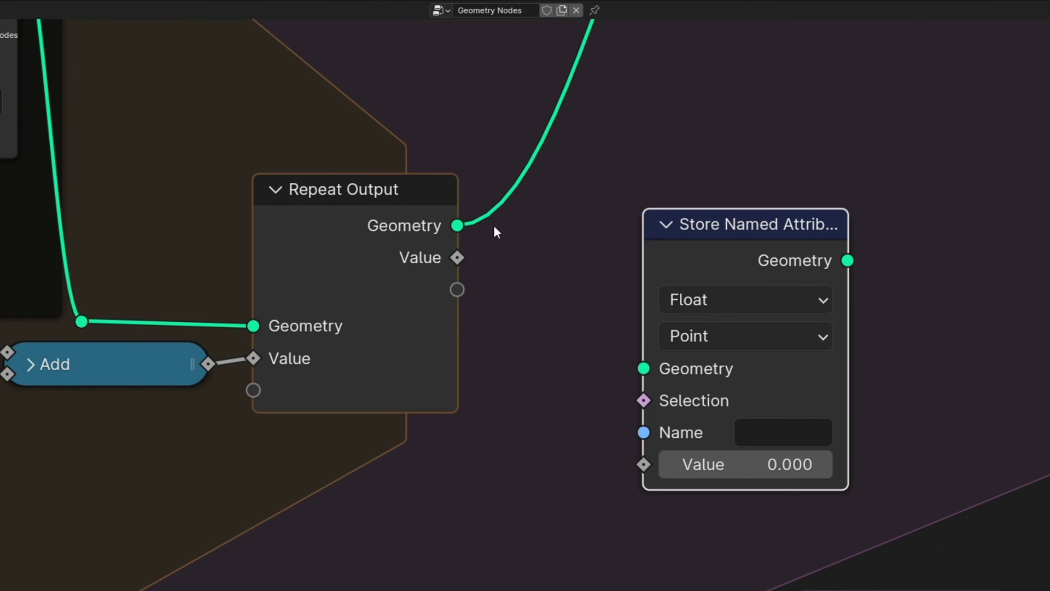
Step: Feed a Named Attribute reading loopAlive into the post-loop store, naming the stored attribute 'initAlive'
scroll(495, 227, "down", 2)
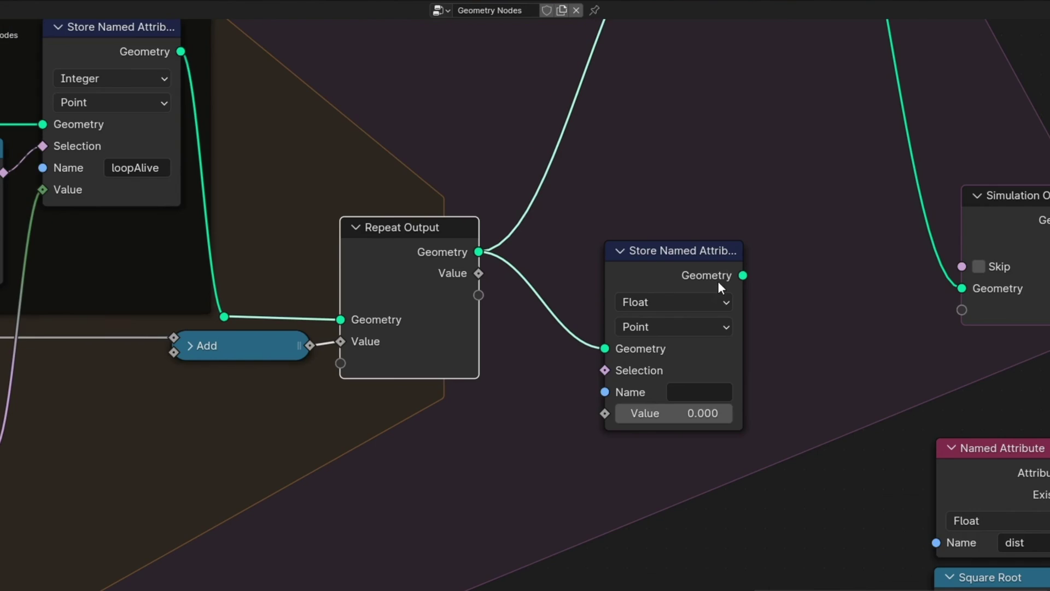
scroll(749, 233, "up", 3)
scroll(654, 210, "down", 3, "shift")
key("ctrl+v")
left_click(536, 488)
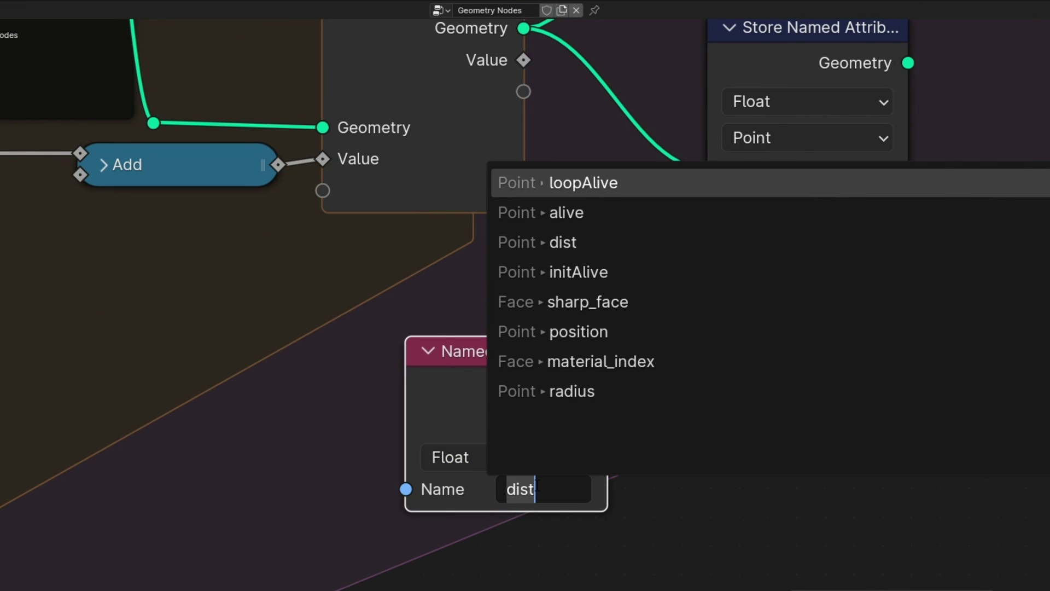
left_click(583, 183)
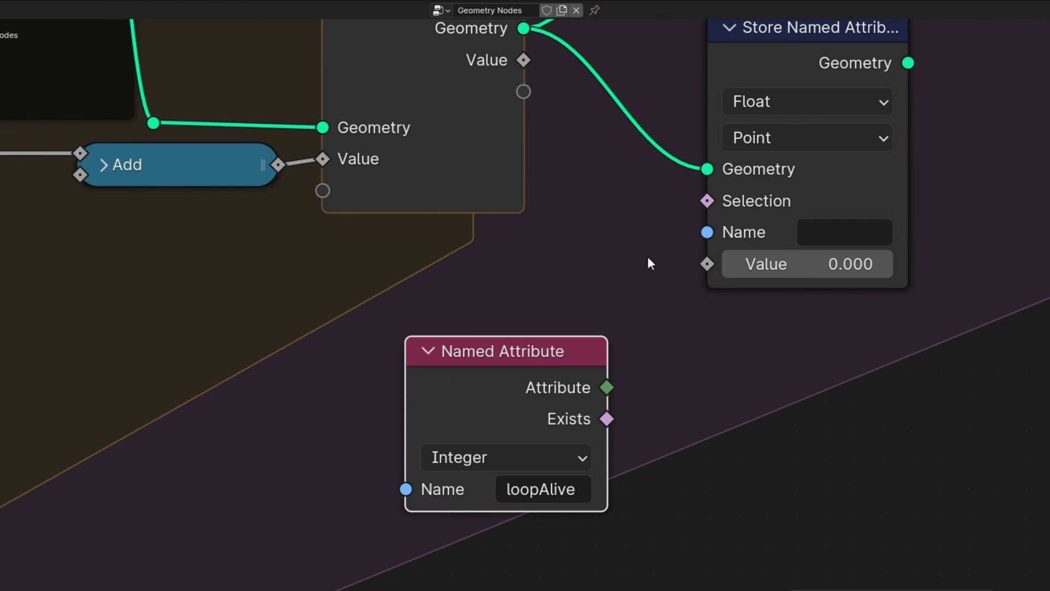
left_click_drag(607, 388, 707, 264)
left_click(845, 232)
type("init")
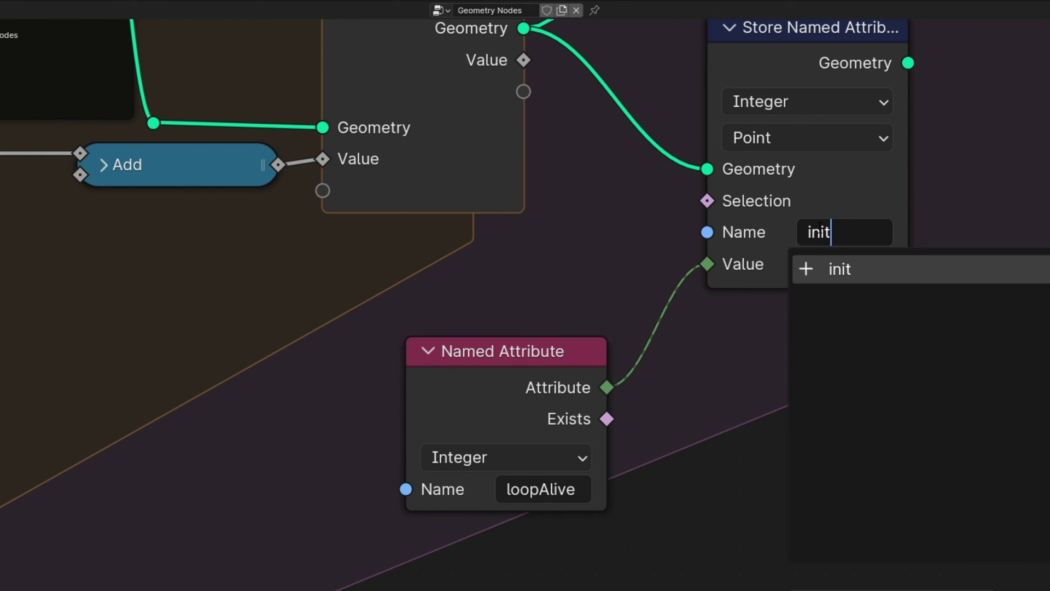
type("Alive")
key("Return")
scroll(921, 171, "up", 1, "shift")
scroll(743, 462, "down", 3)
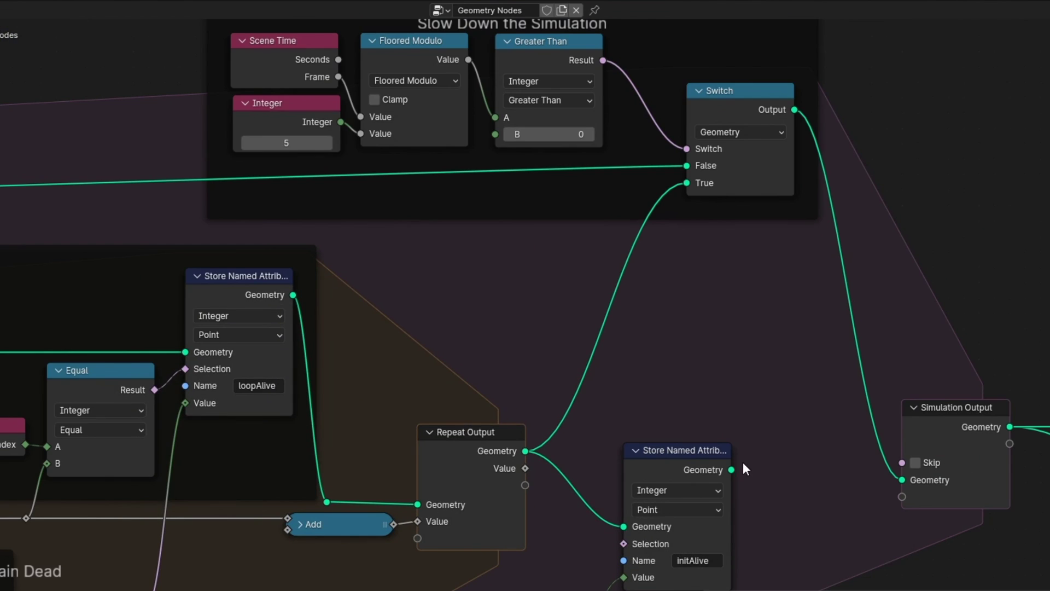
Step: Branch the simulation geometry into a Sample Index and chain Square Root, Divide and Subtract math nodes
scroll(691, 187, "down", 5, "shift")
left_click_drag(580, 404, 525, 345)
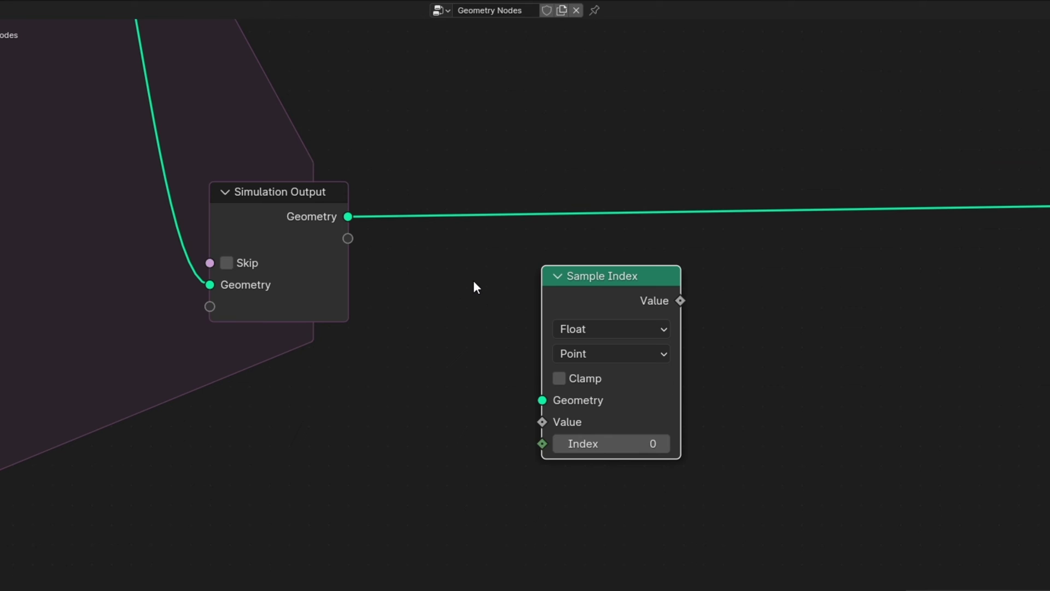
left_click_drag(348, 217, 383, 302)
left_click_drag(524, 340, 565, 441)
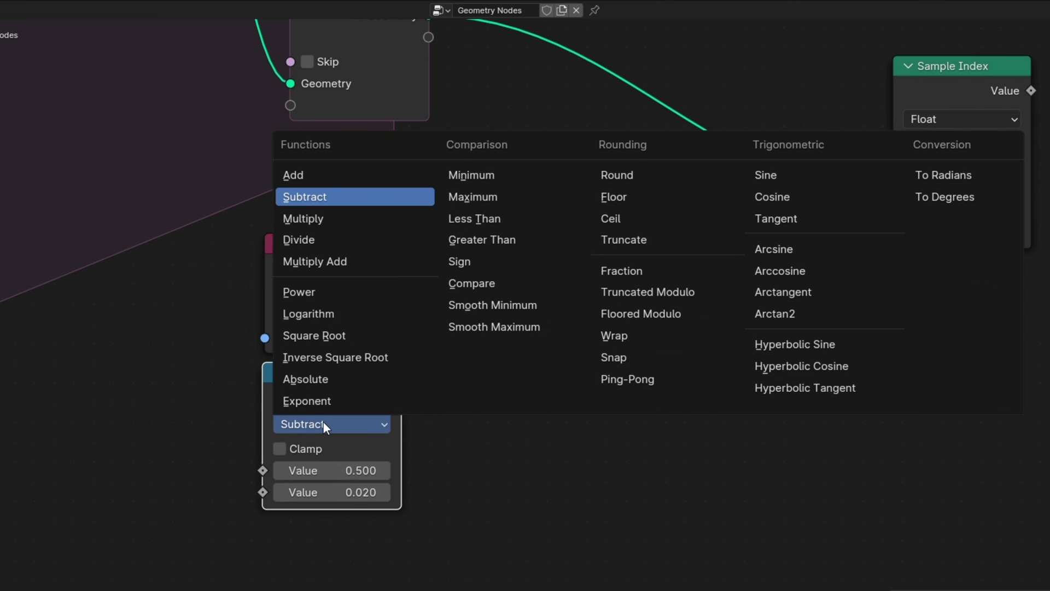
left_click(336, 356)
left_click_drag(398, 398, 450, 307)
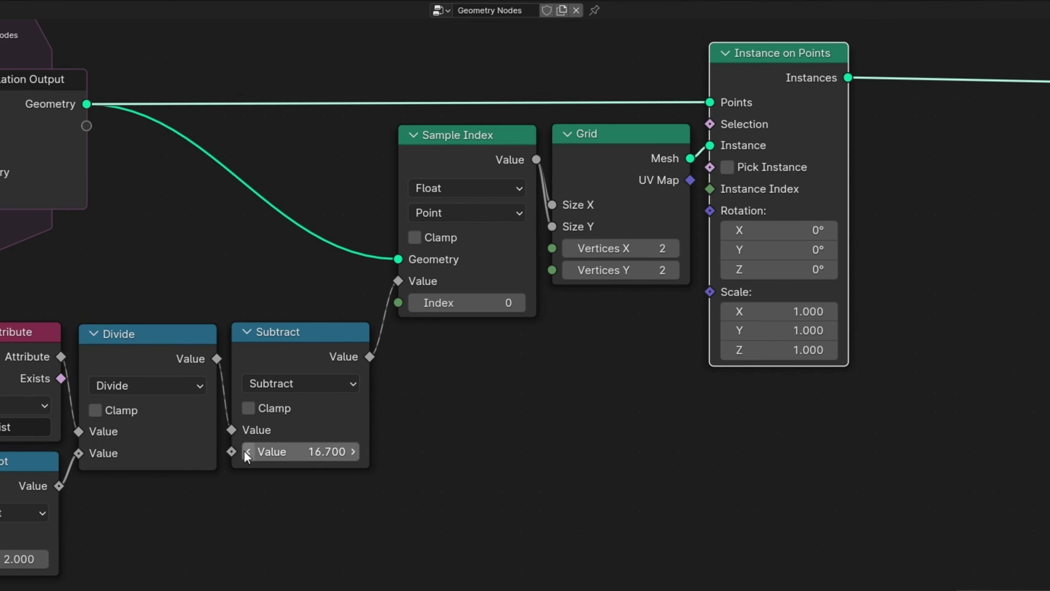
left_click_drag(61, 356, 449, 303)
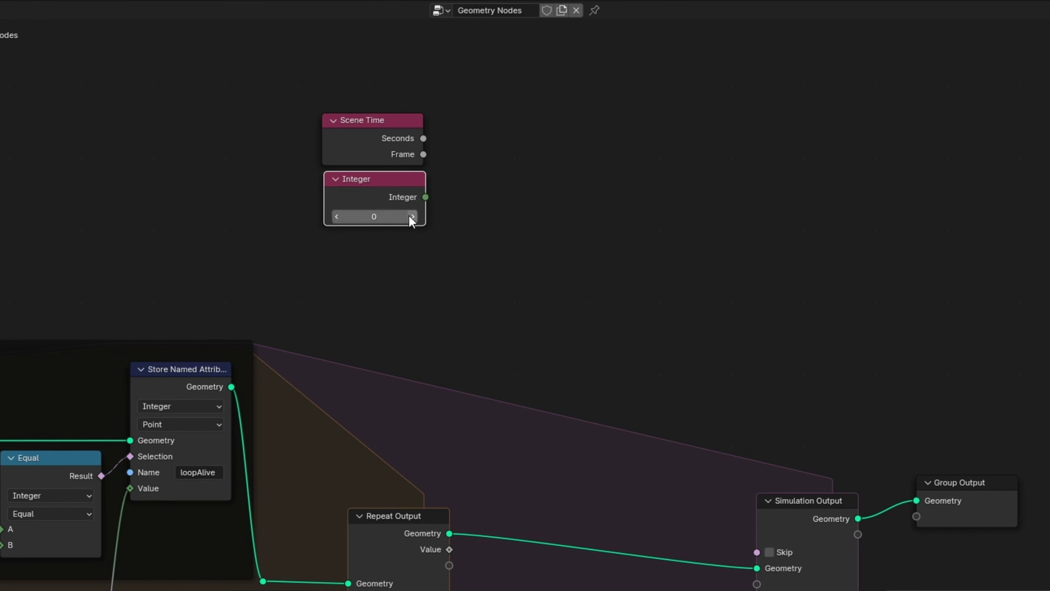
Step: Add a Math node set to Floored Modulo
key("shift+a")
type("ma")
key("Return")
left_click(569, 200)
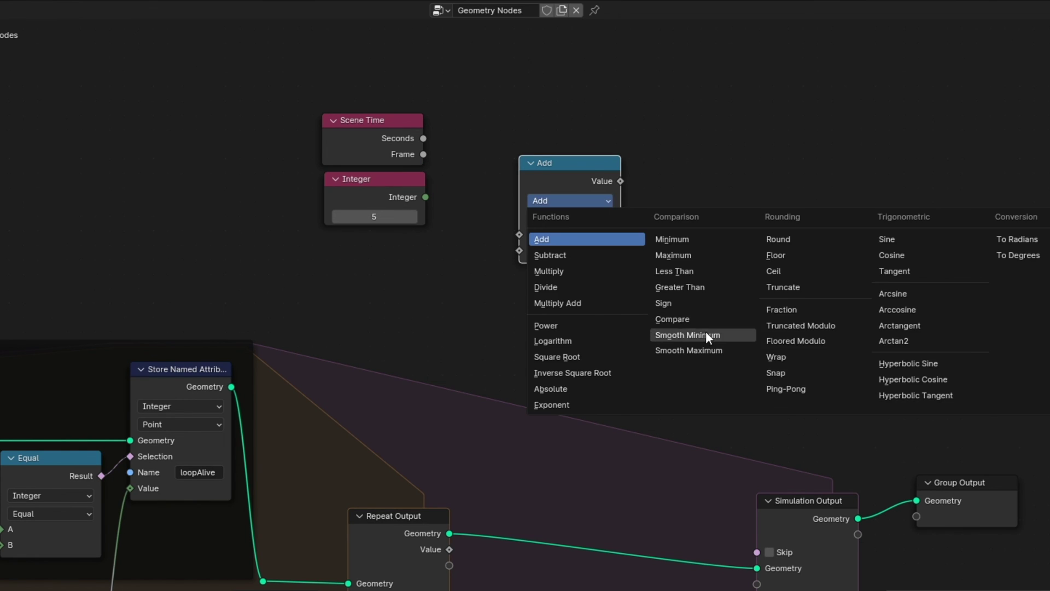
left_click(705, 330)
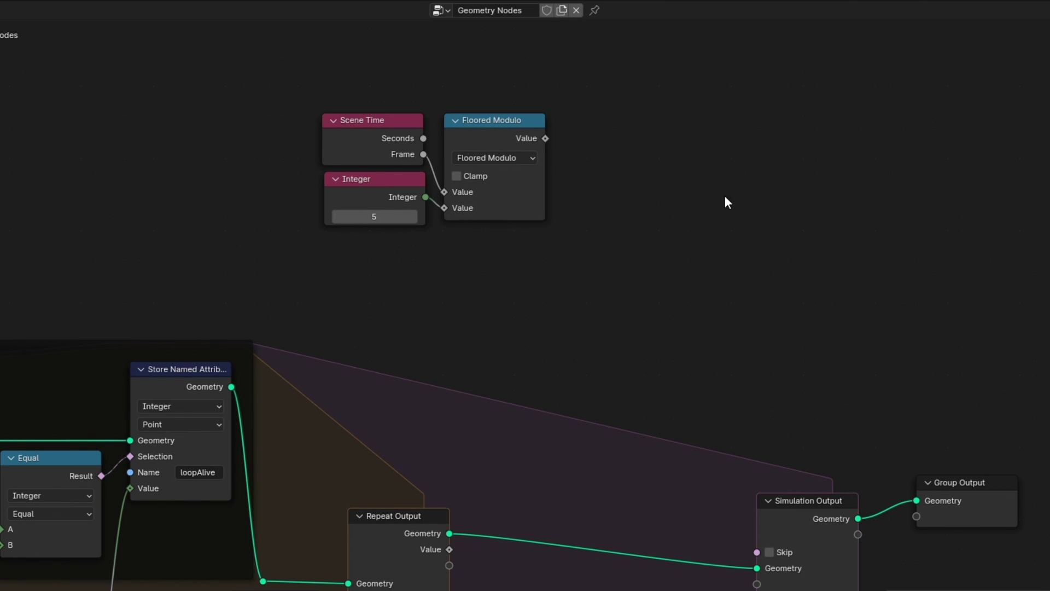
Step: Test the modulo result with a Greater Than compare and link its Result to the Switch
key("shift+a")
type("com")
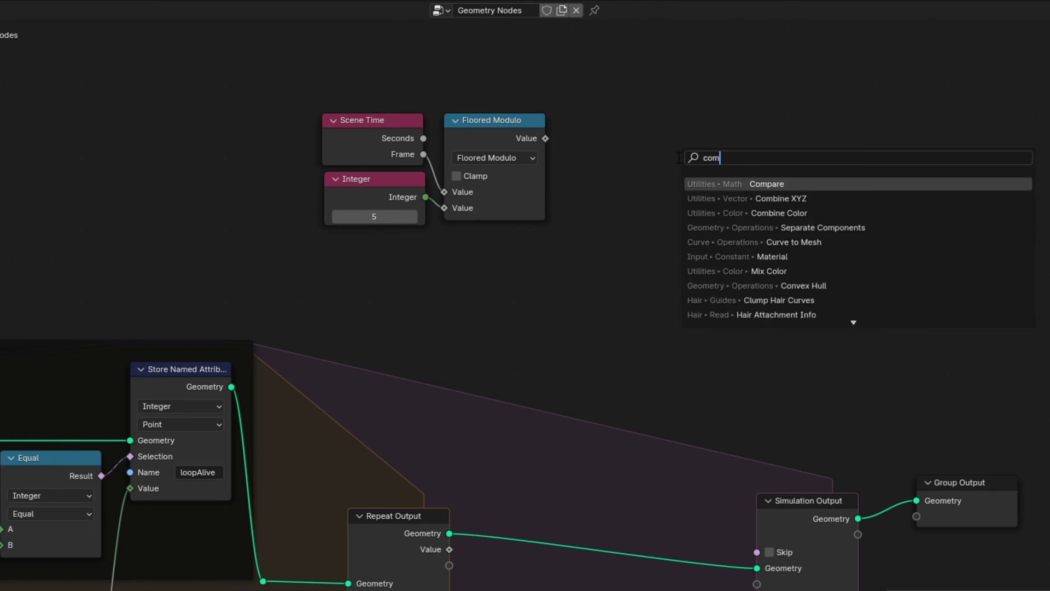
key("Return")
left_click(591, 124)
left_click_drag(545, 138, 569, 158)
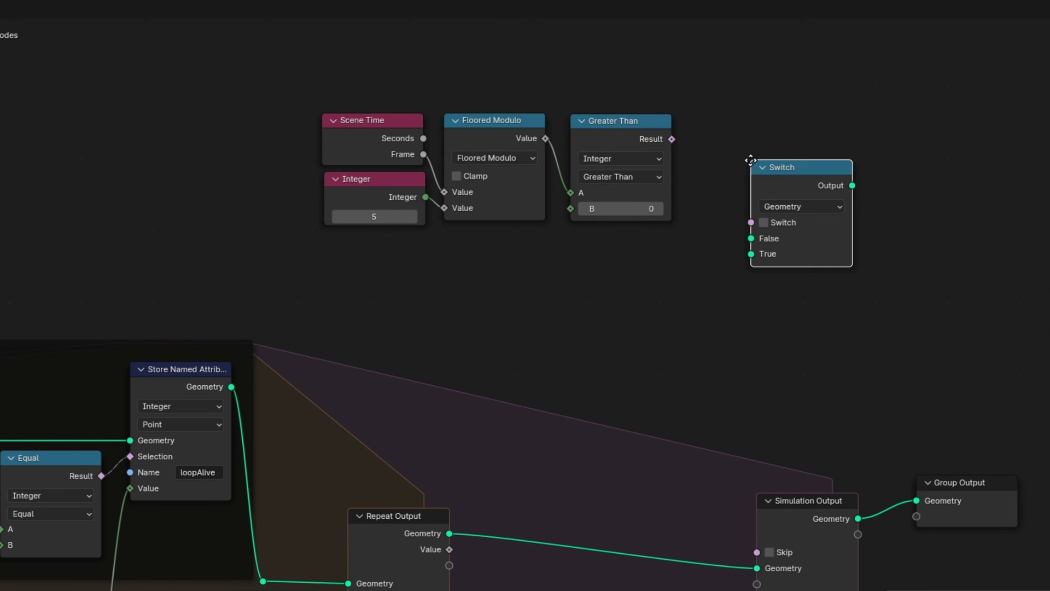
left_click_drag(672, 139, 751, 224)
scroll(733, 320, "down", 4)
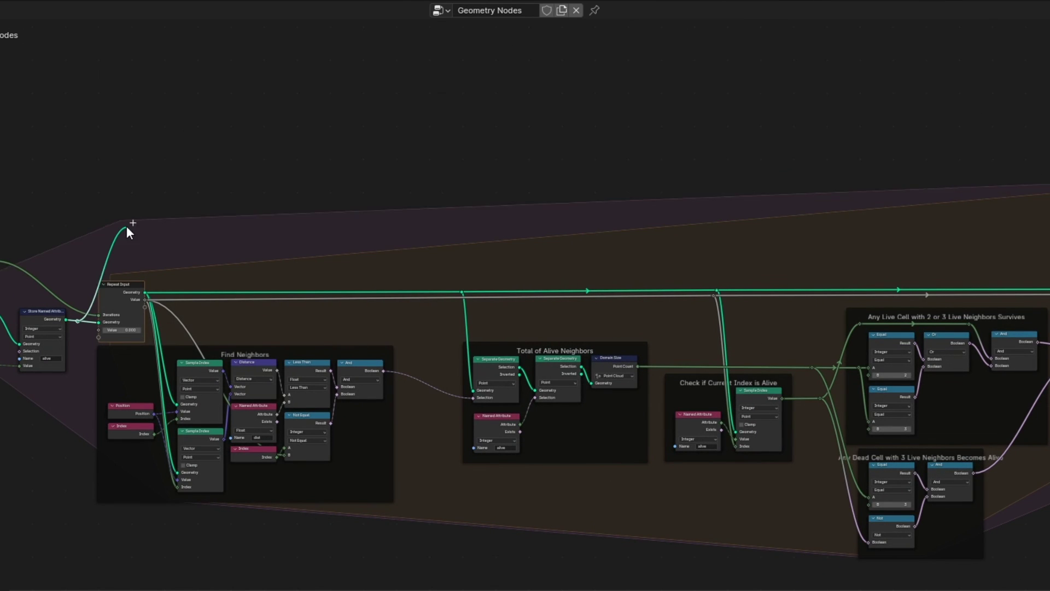
Step: Link the Repeat Input's geometry onward into the loop nodes
left_click_drag(126, 225, 1048, 159)
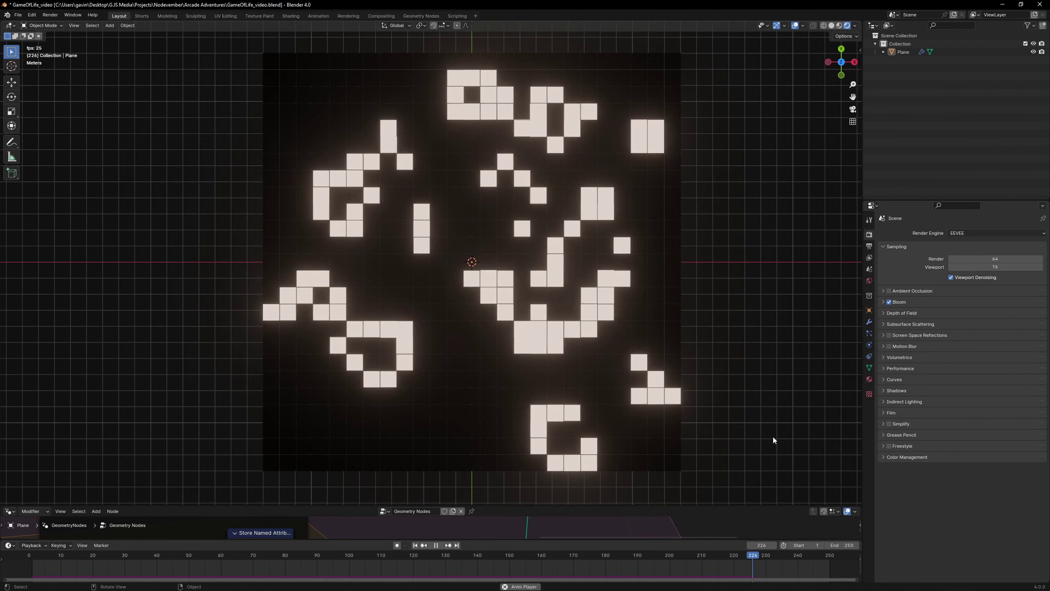
Step: Stop the Game of Life animation playback in the viewport
key("space")
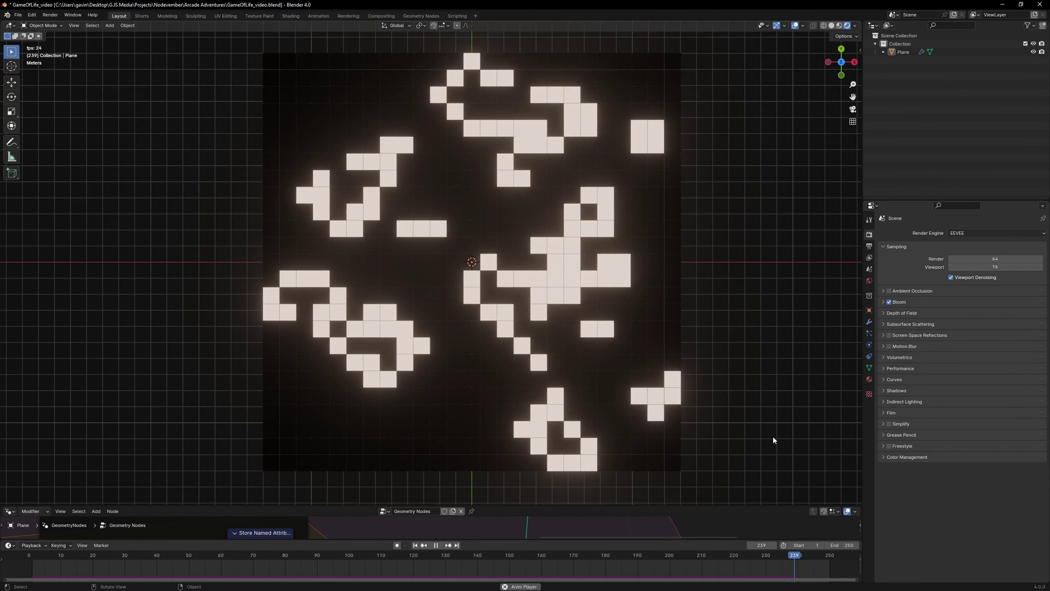